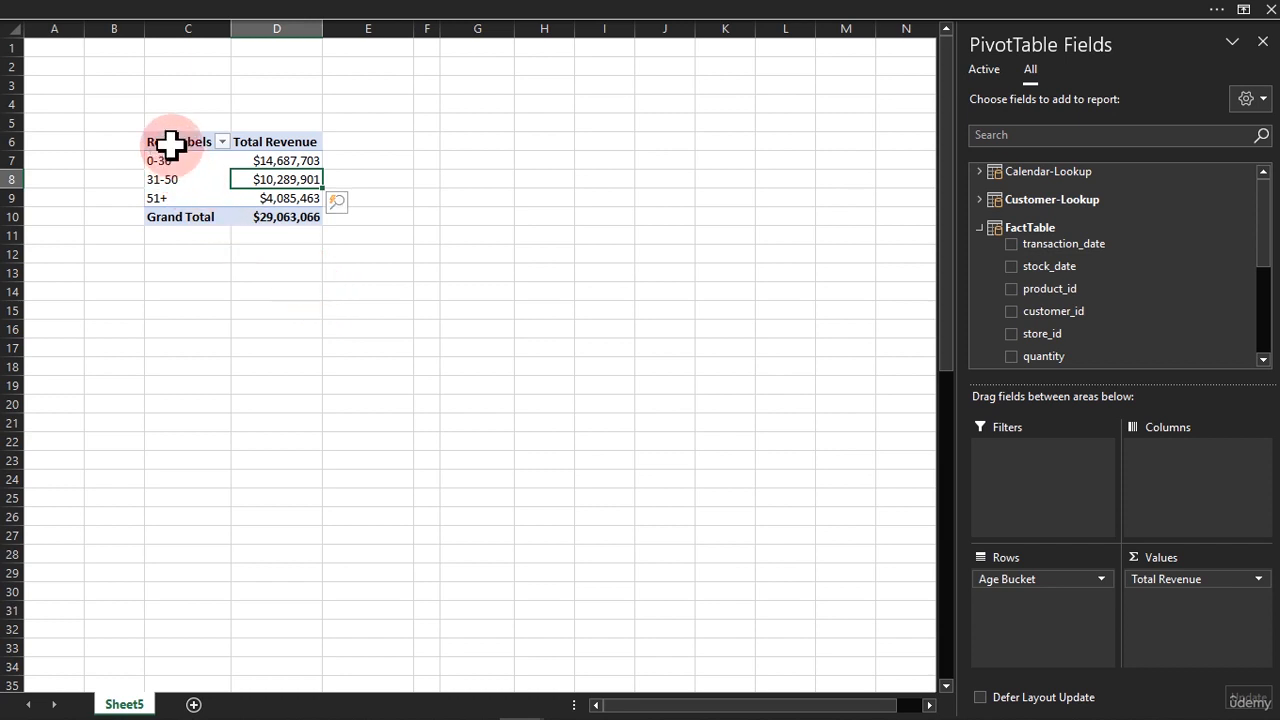
Step: Duplicate the age bucket PivotTable at cell G6 and widen column H to fit the revenue values
left_click_drag(170, 143, 259, 200)
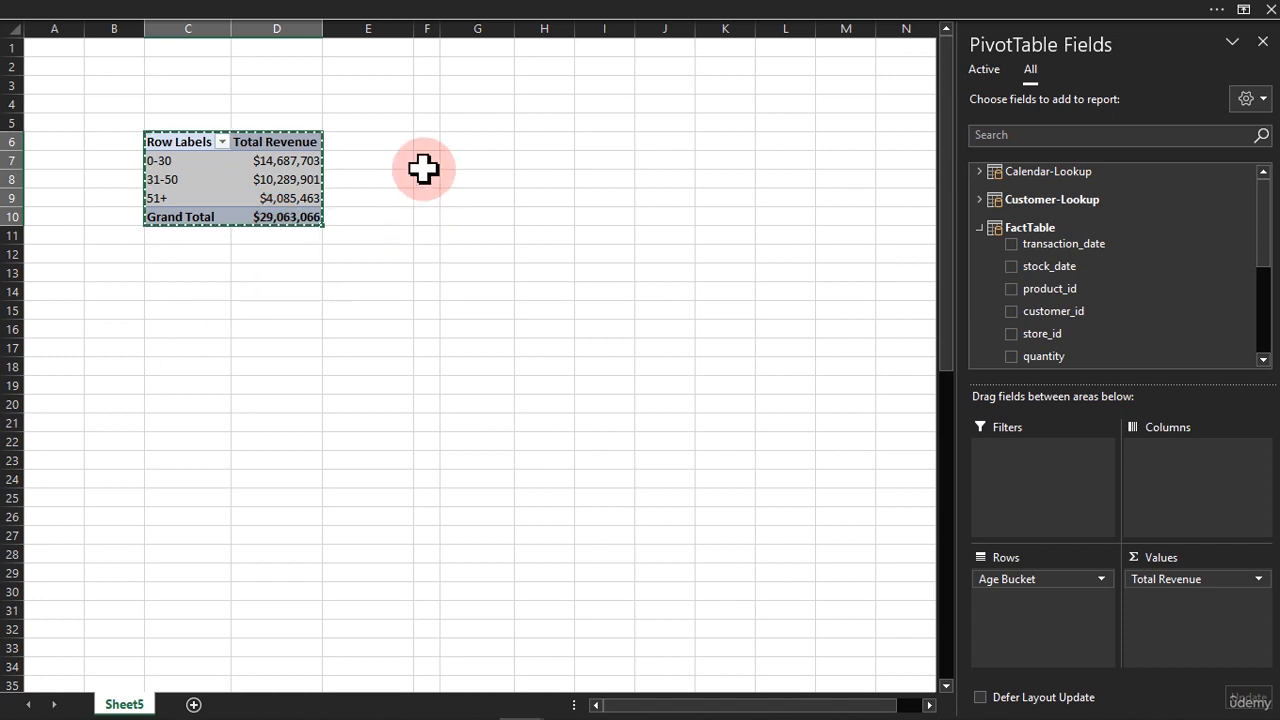
left_click(463, 147)
key("ctrl+v")
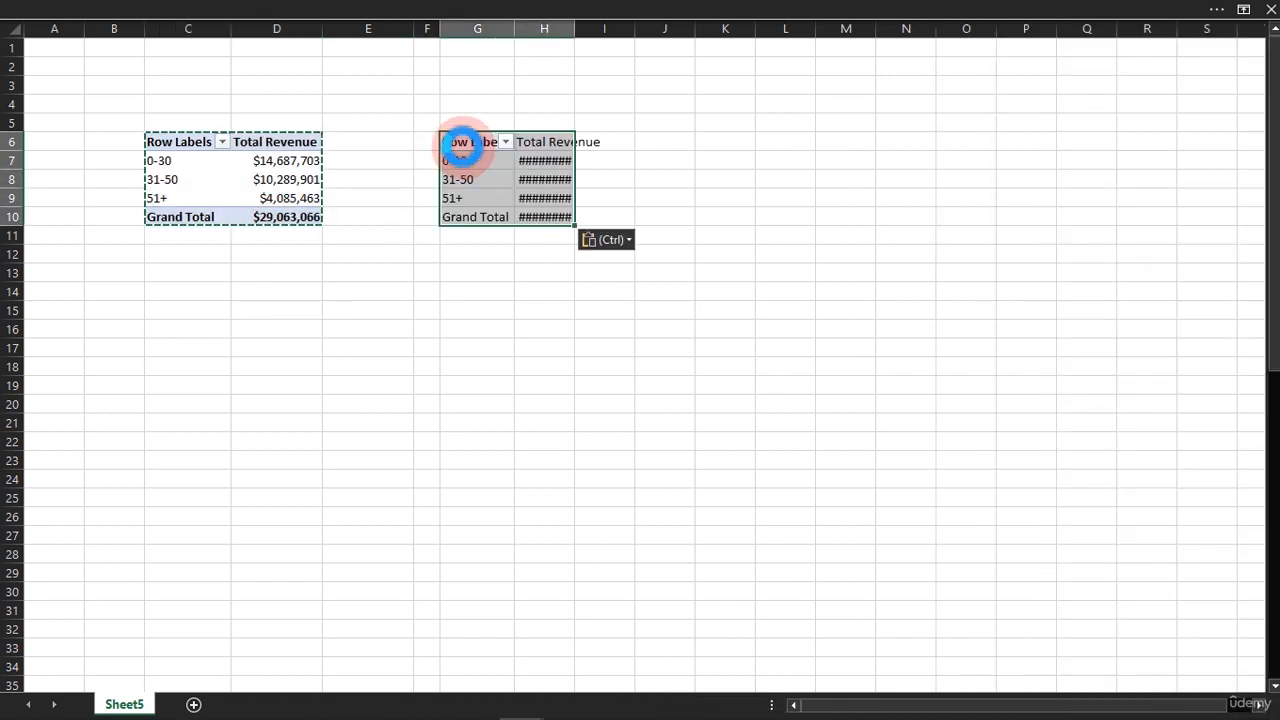
left_click(571, 29)
double_click(575, 29)
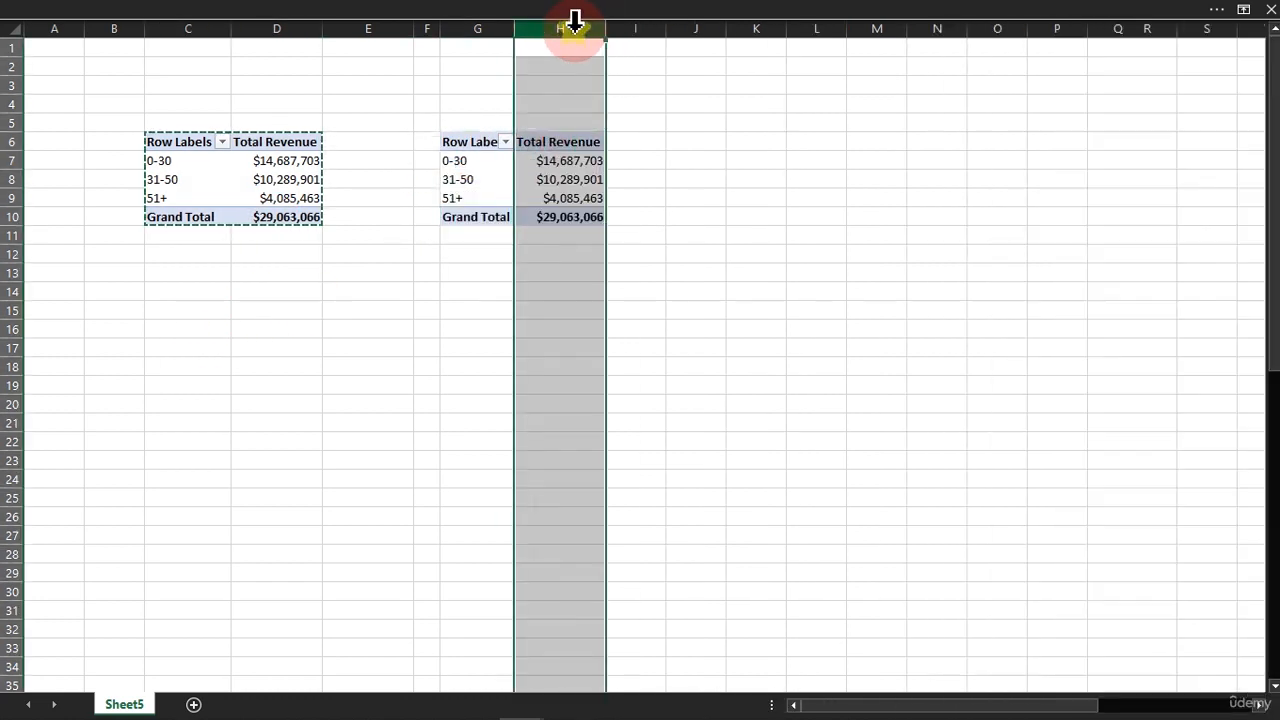
Step: Remove Total Revenue from the values of both the copied and the original PivotTable
left_click(533, 184)
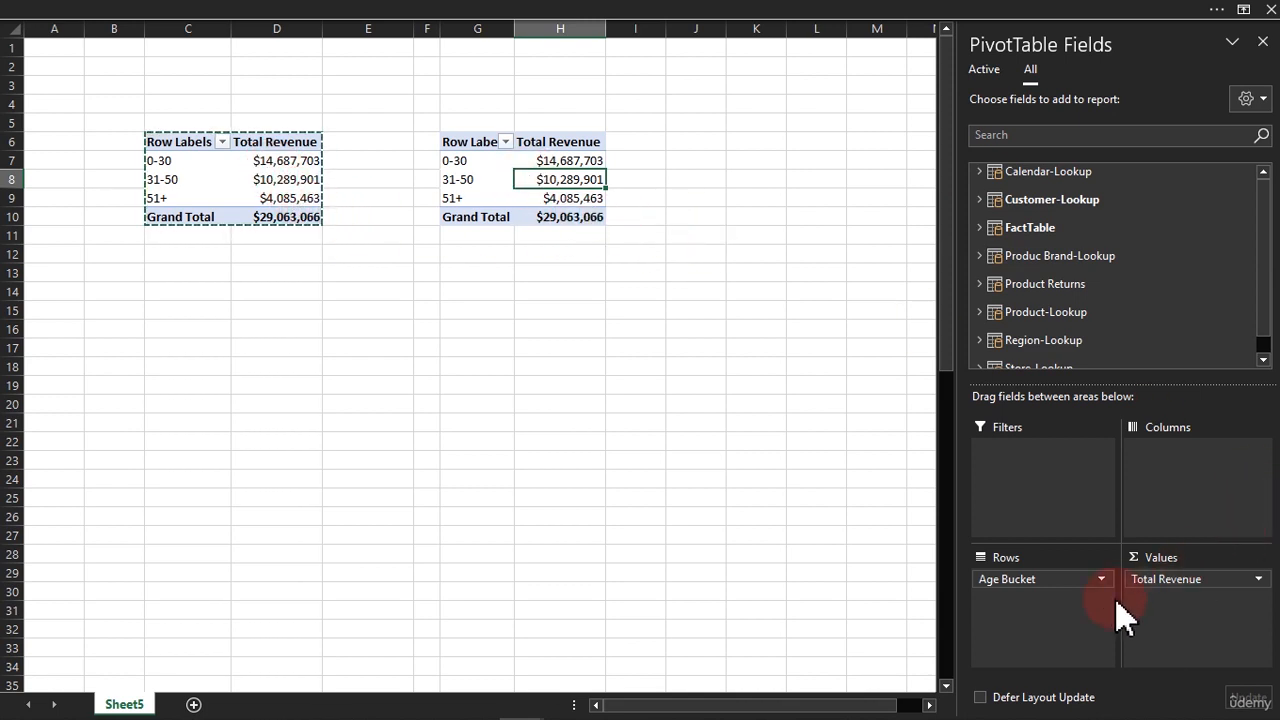
left_click_drag(1166, 578, 688, 563)
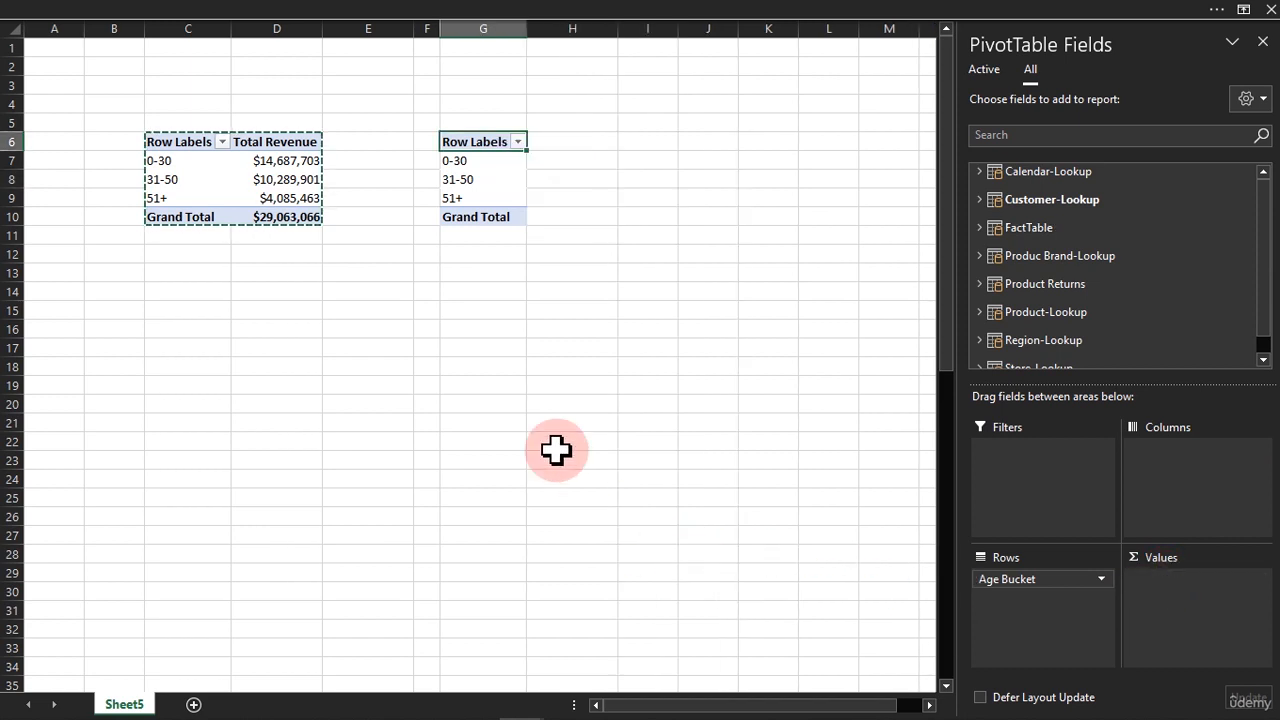
left_click(276, 186)
left_click_drag(1197, 583, 627, 563)
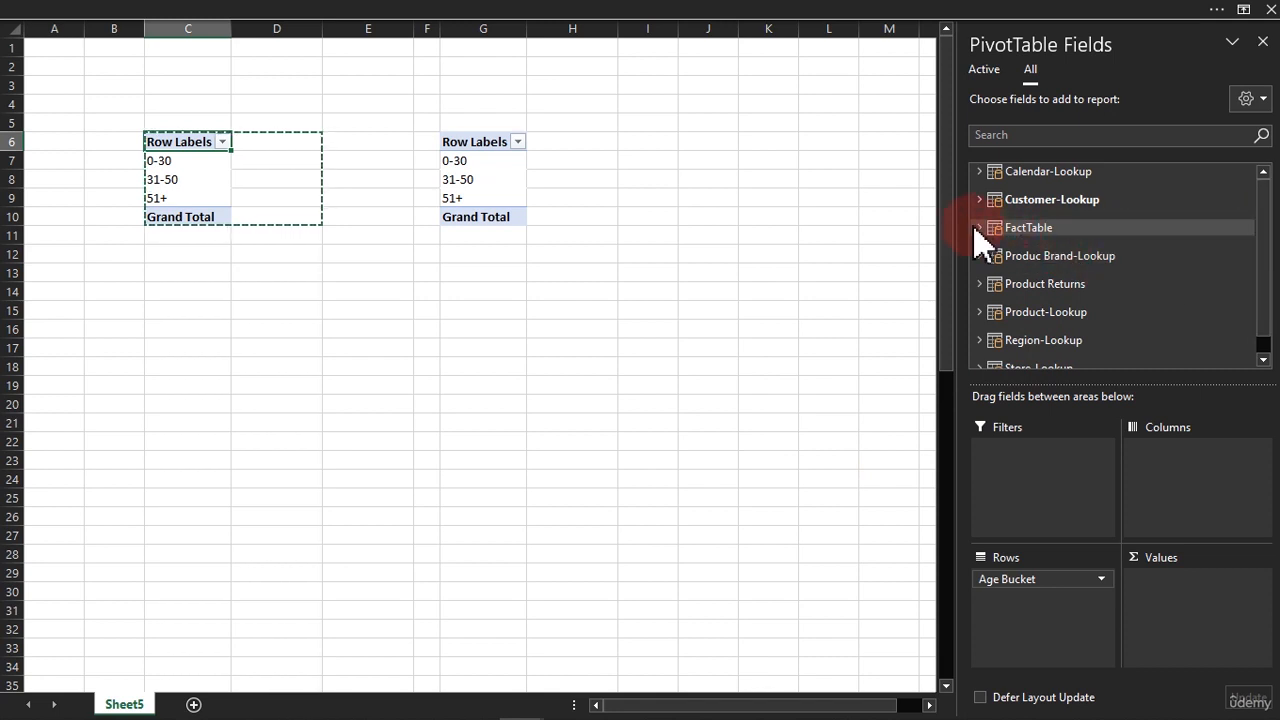
Step: Add product_id from FactTable to the original PivotTable's values and summarize it by Count
left_click(979, 228)
left_click(1057, 187)
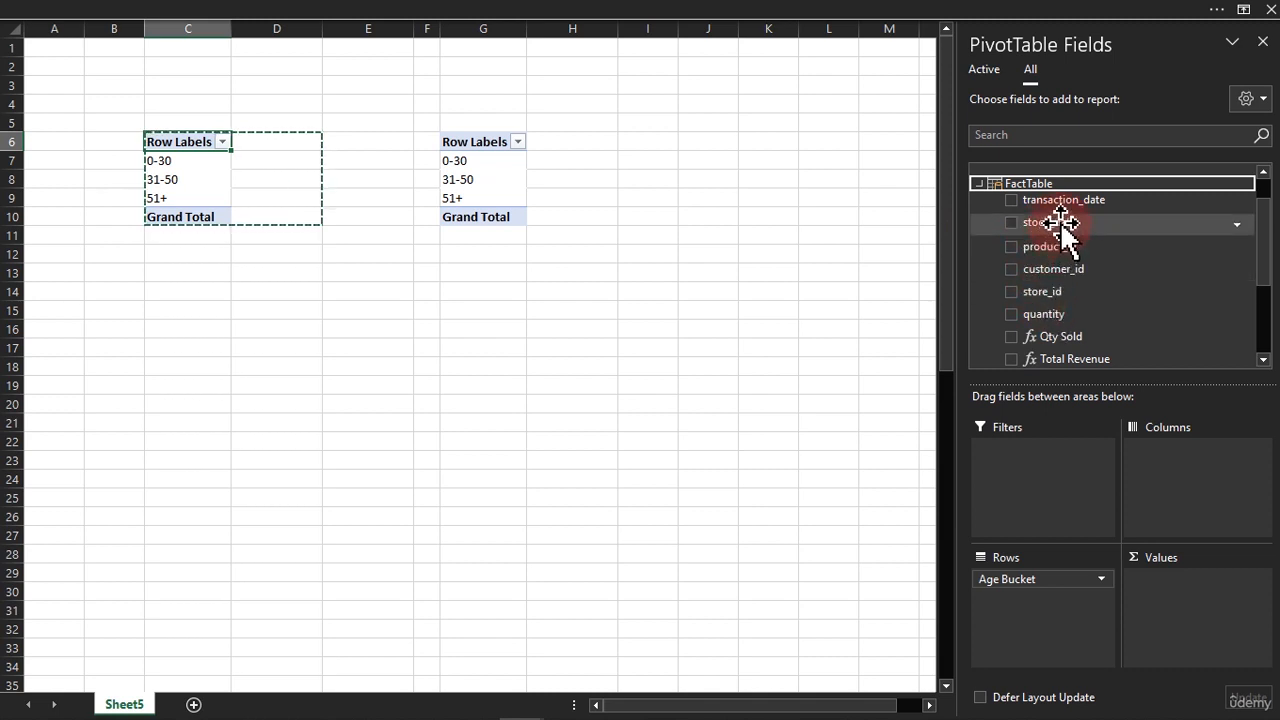
left_click_drag(1057, 255, 1188, 612)
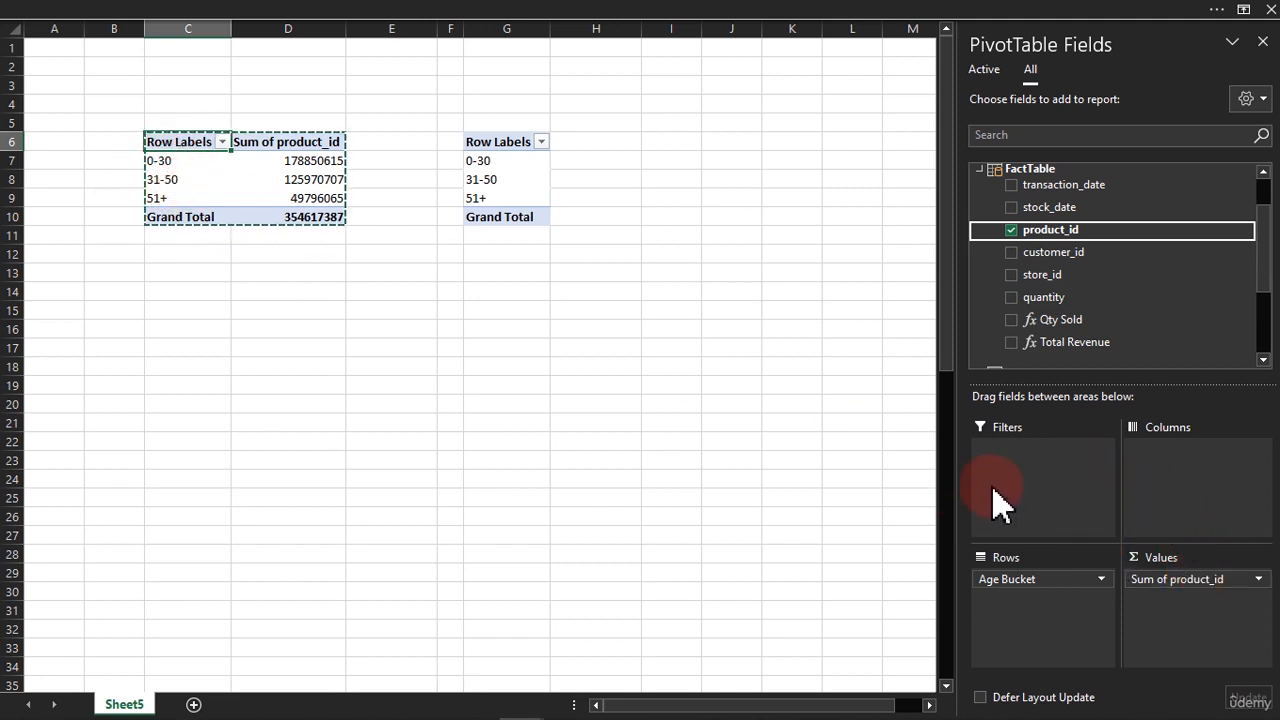
left_click(1258, 580)
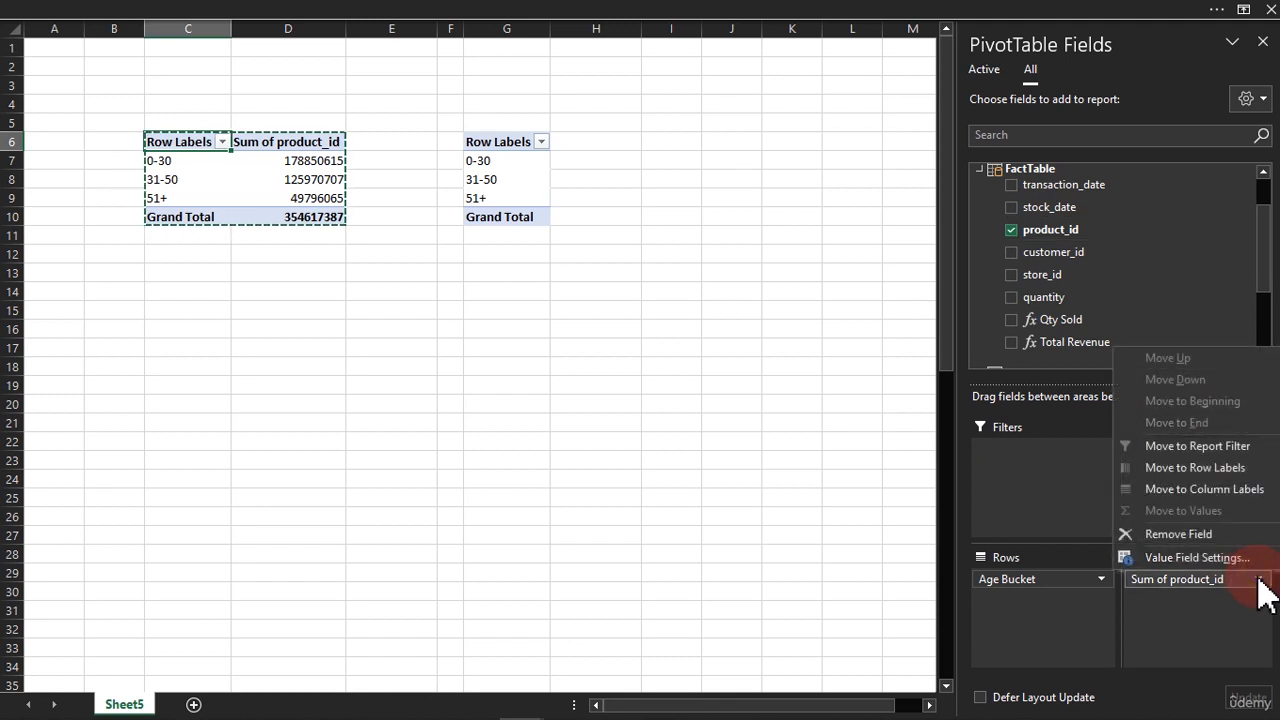
left_click(1189, 558)
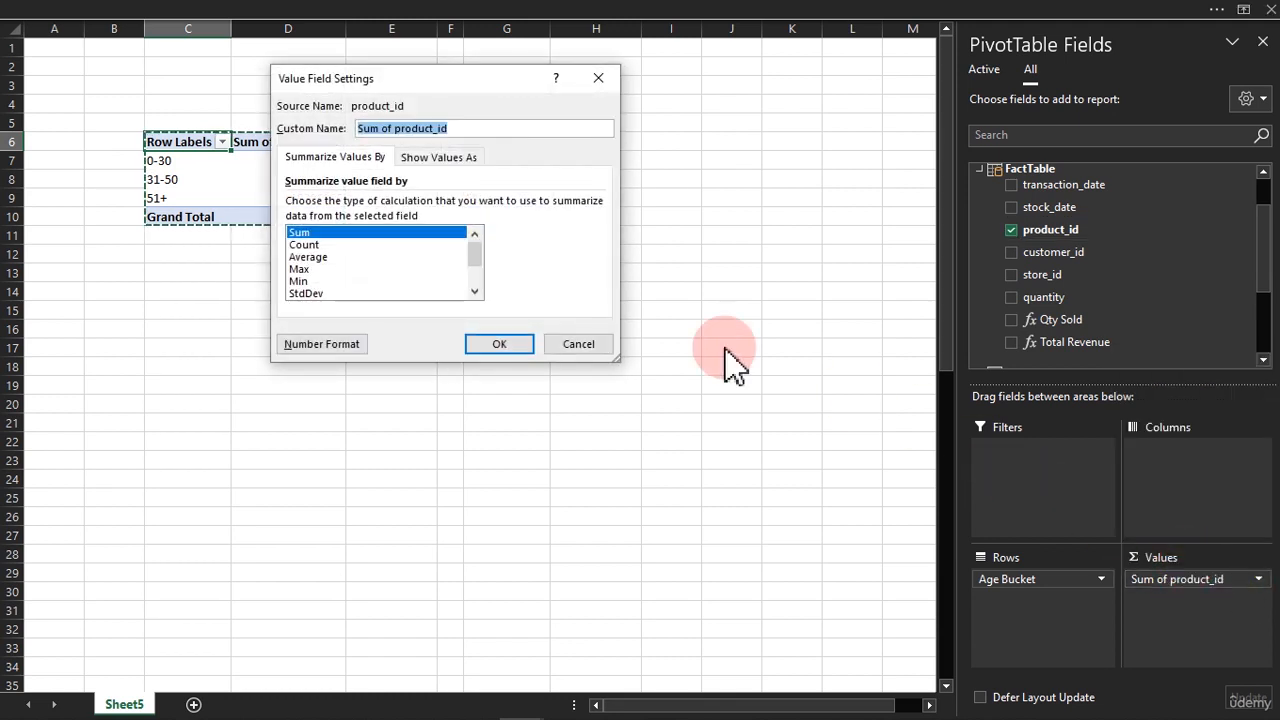
left_click(308, 245)
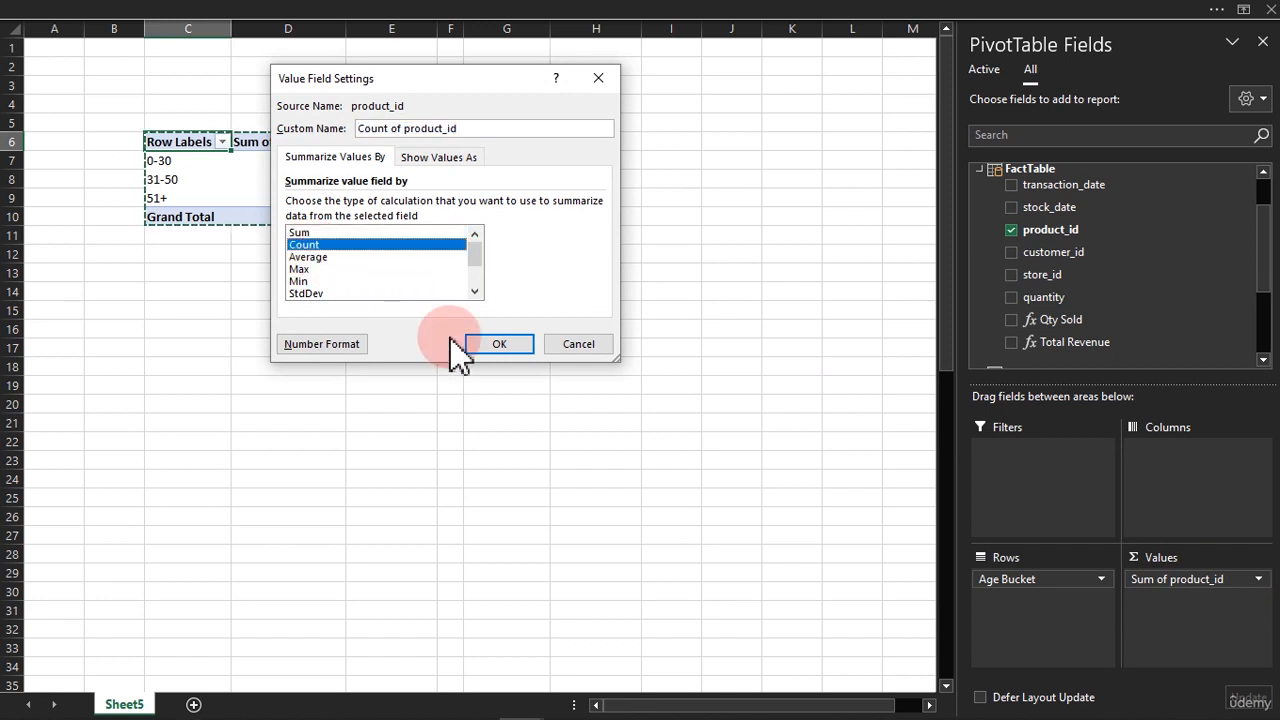
left_click(494, 343)
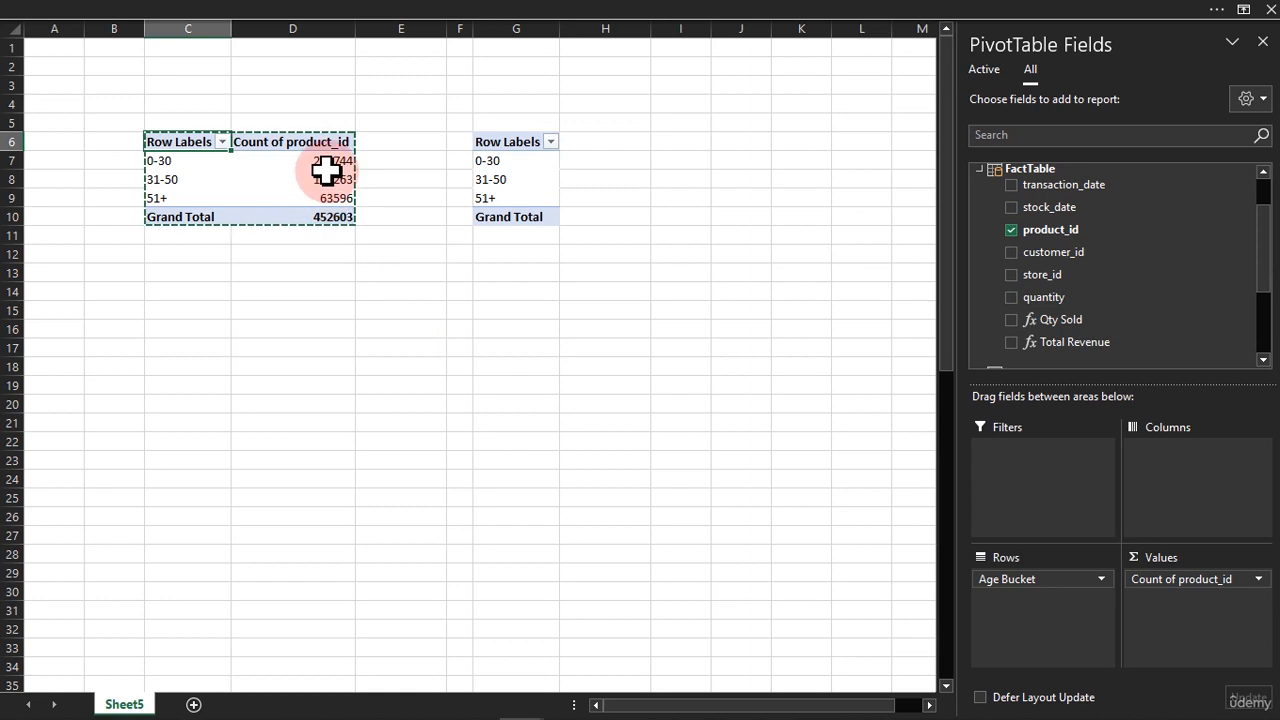
Step: Format the product_id counts in D7:D10 with a thousands separator and no decimal places
left_click_drag(327, 160, 330, 216)
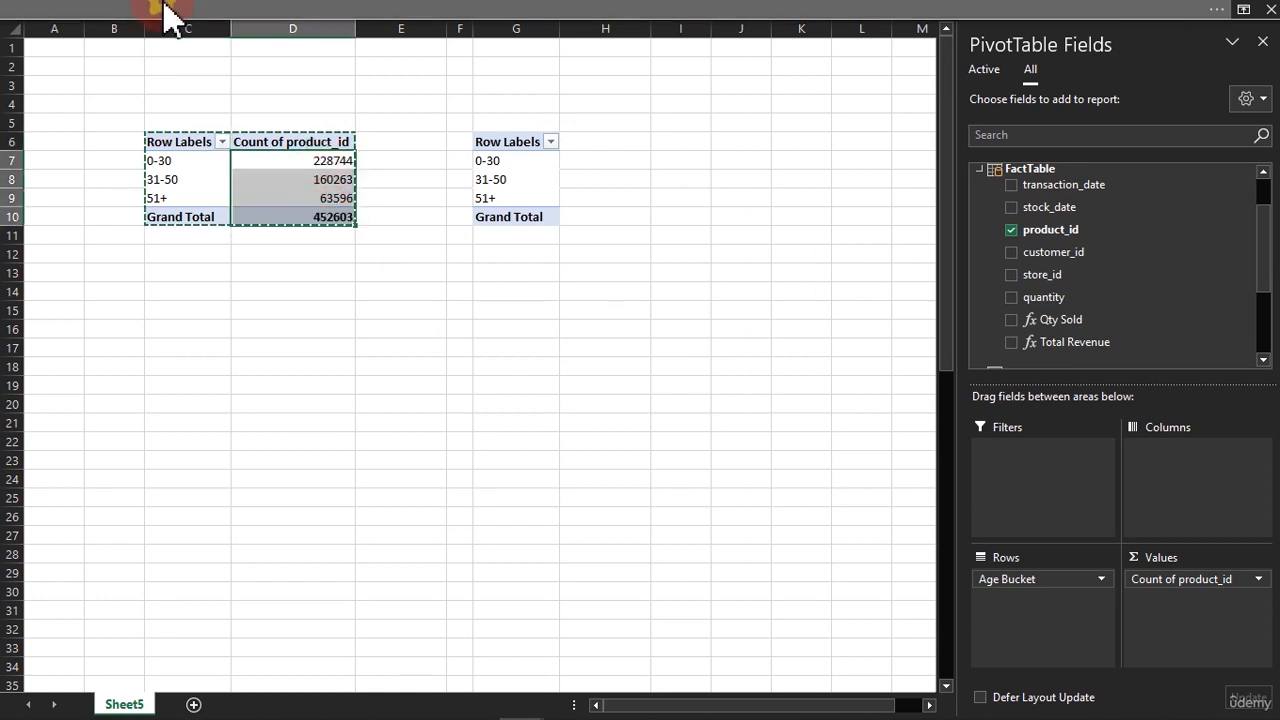
left_click(168, 15)
left_click(81, 46)
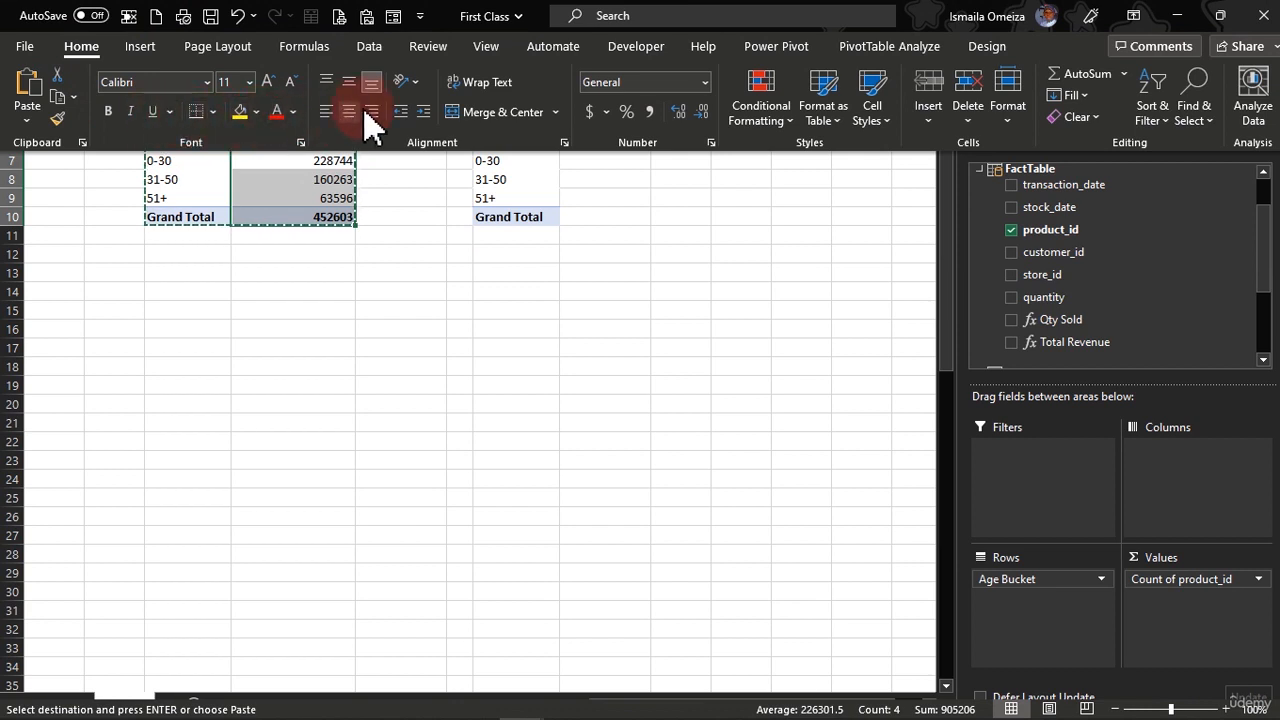
left_click(649, 111)
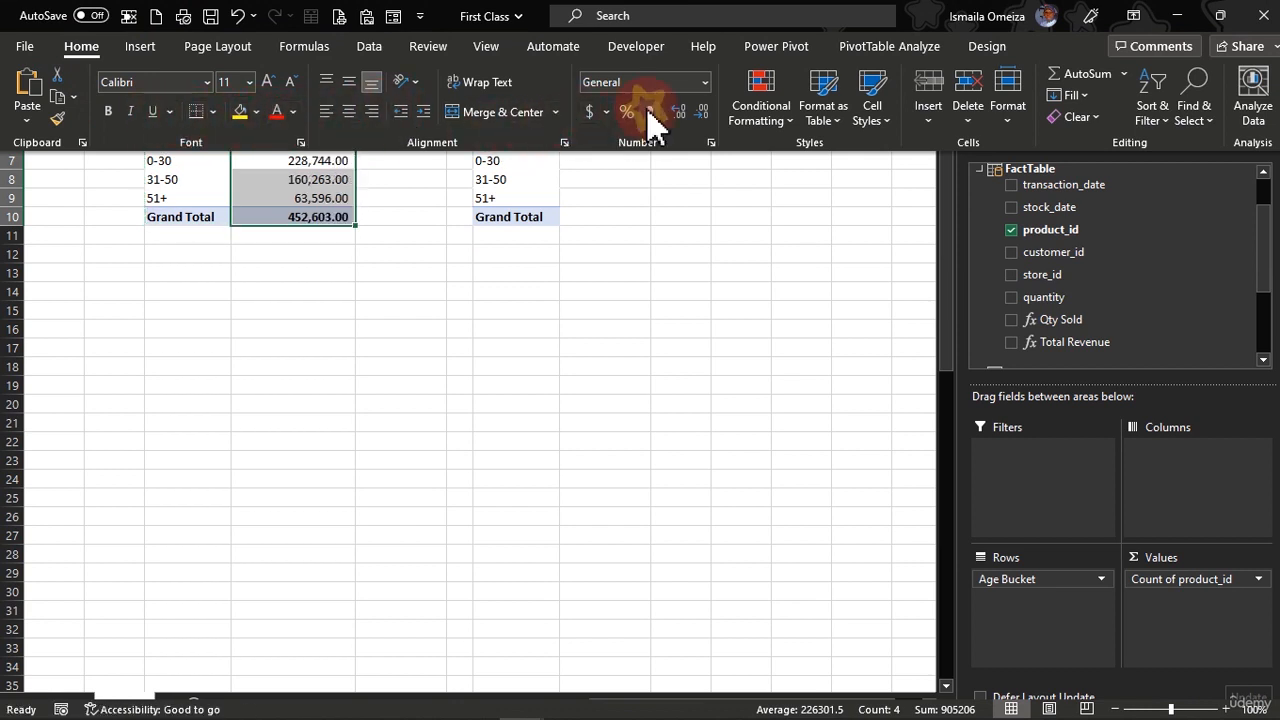
double_click(700, 111)
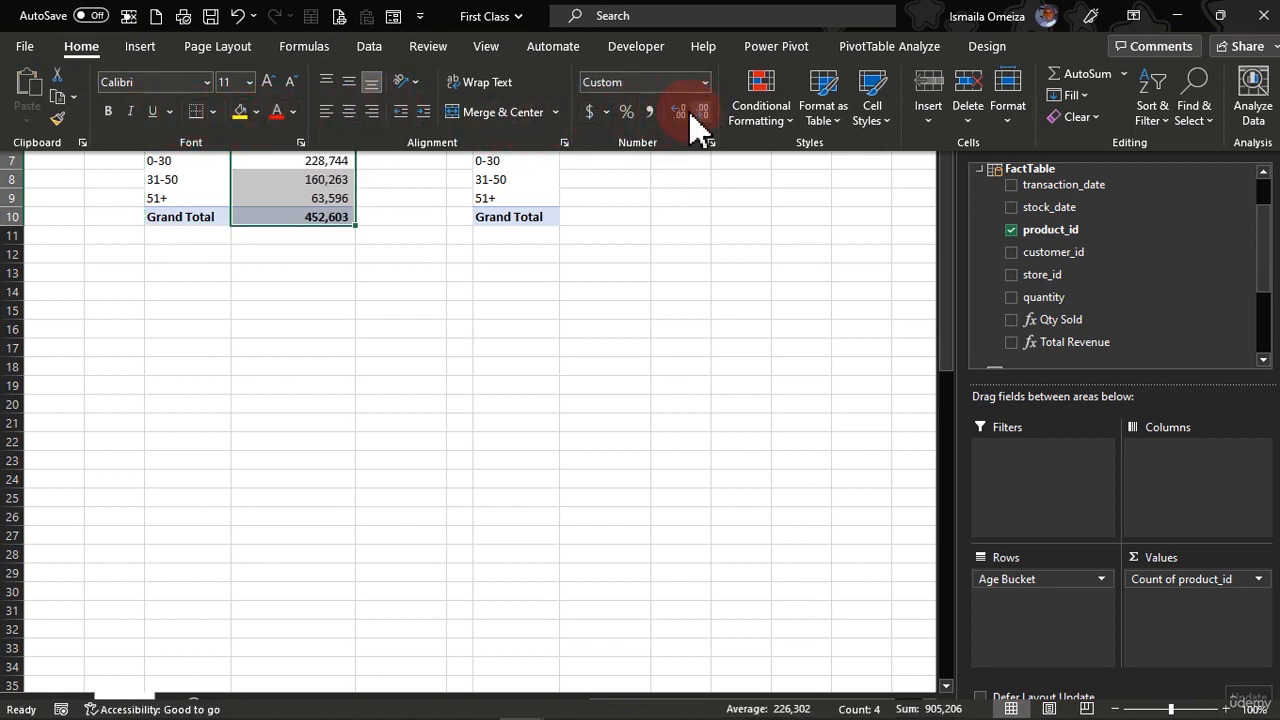
left_click(390, 292)
Step: Try transaction_date as an additional value field in the original PivotTable and remove it again
left_click(289, 176)
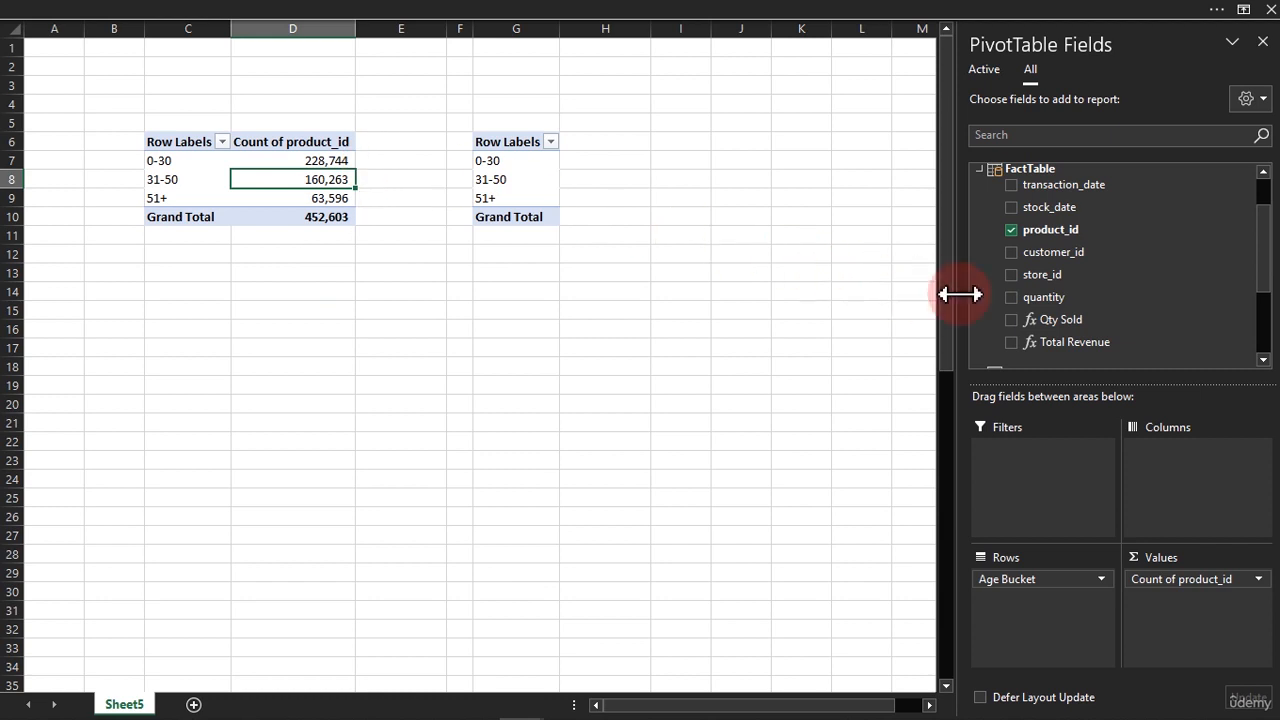
left_click_drag(1047, 243, 305, 178)
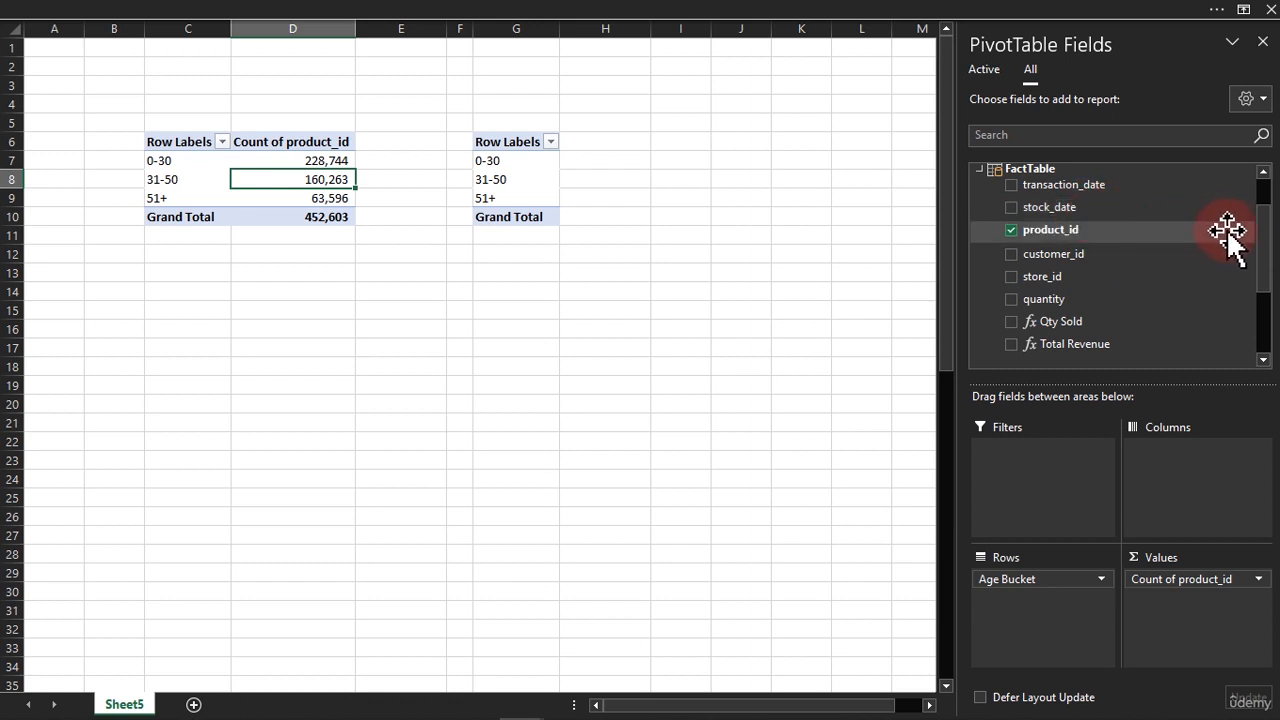
mouse_move(1268, 229)
left_mouse_down()
mouse_move(1257, 251)
mouse_move(1258, 216)
left_mouse_up()
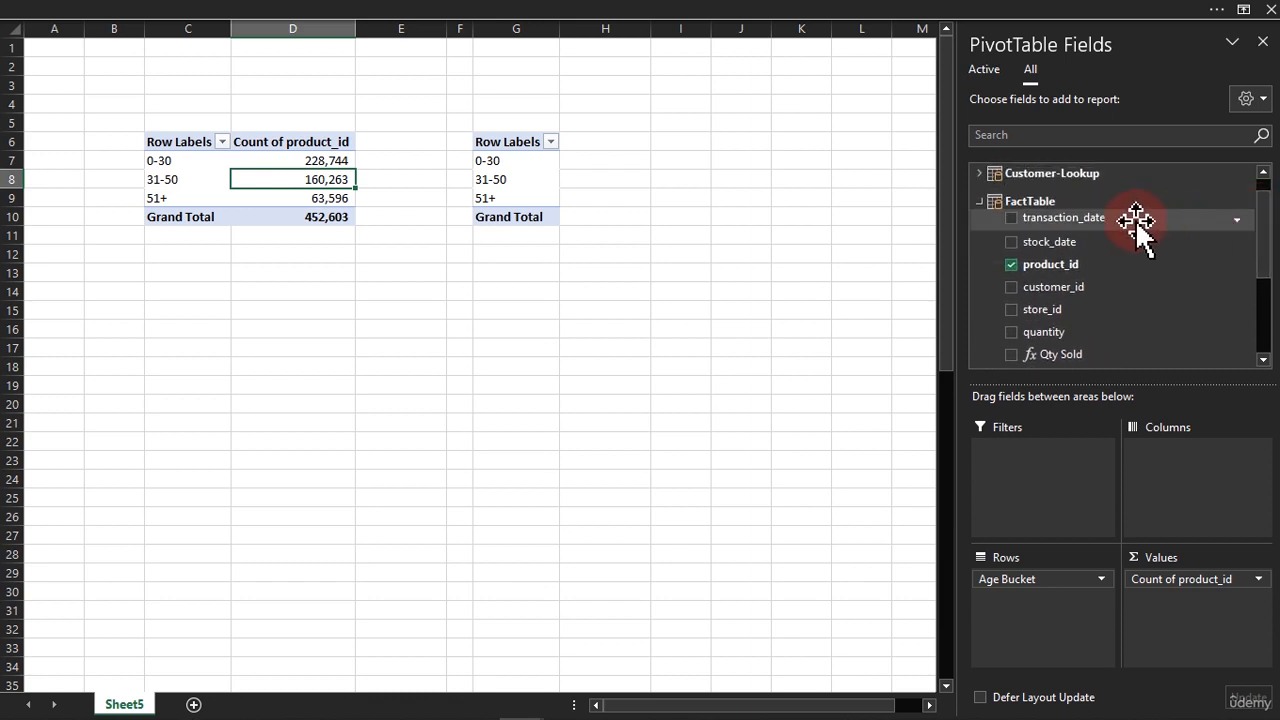
left_click_drag(1137, 226, 1186, 615)
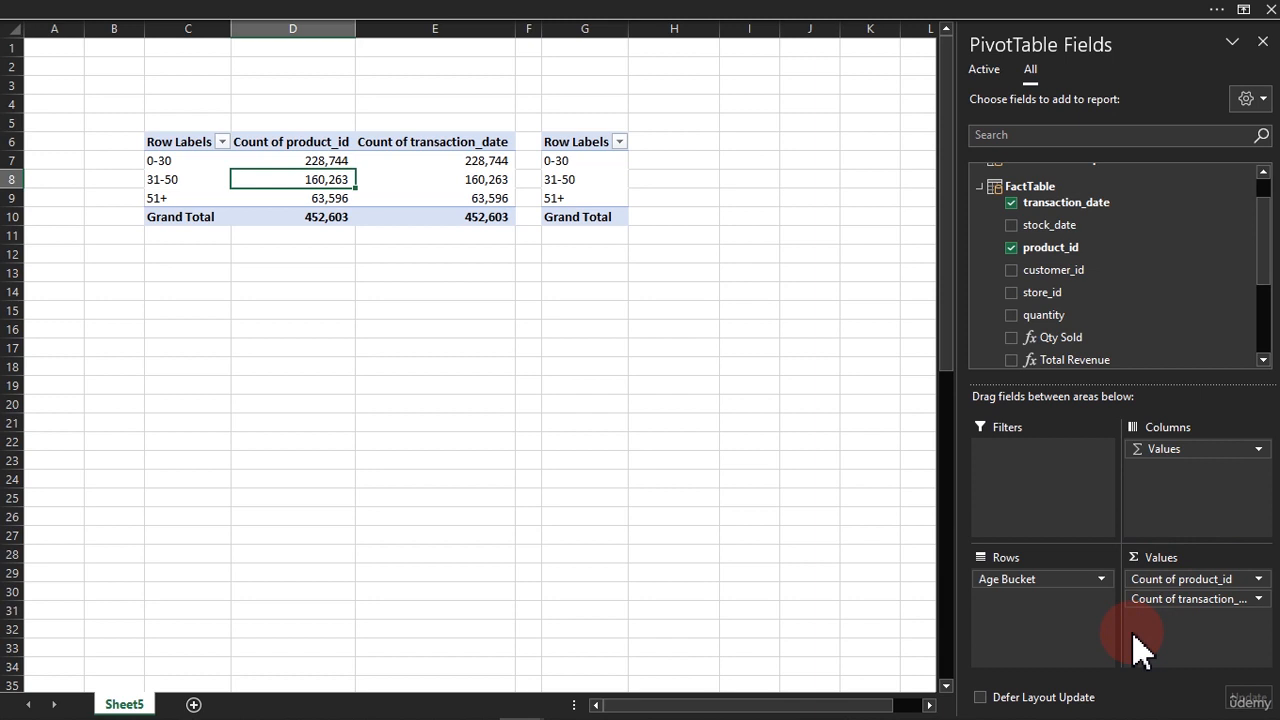
left_click_drag(1152, 599, 704, 551)
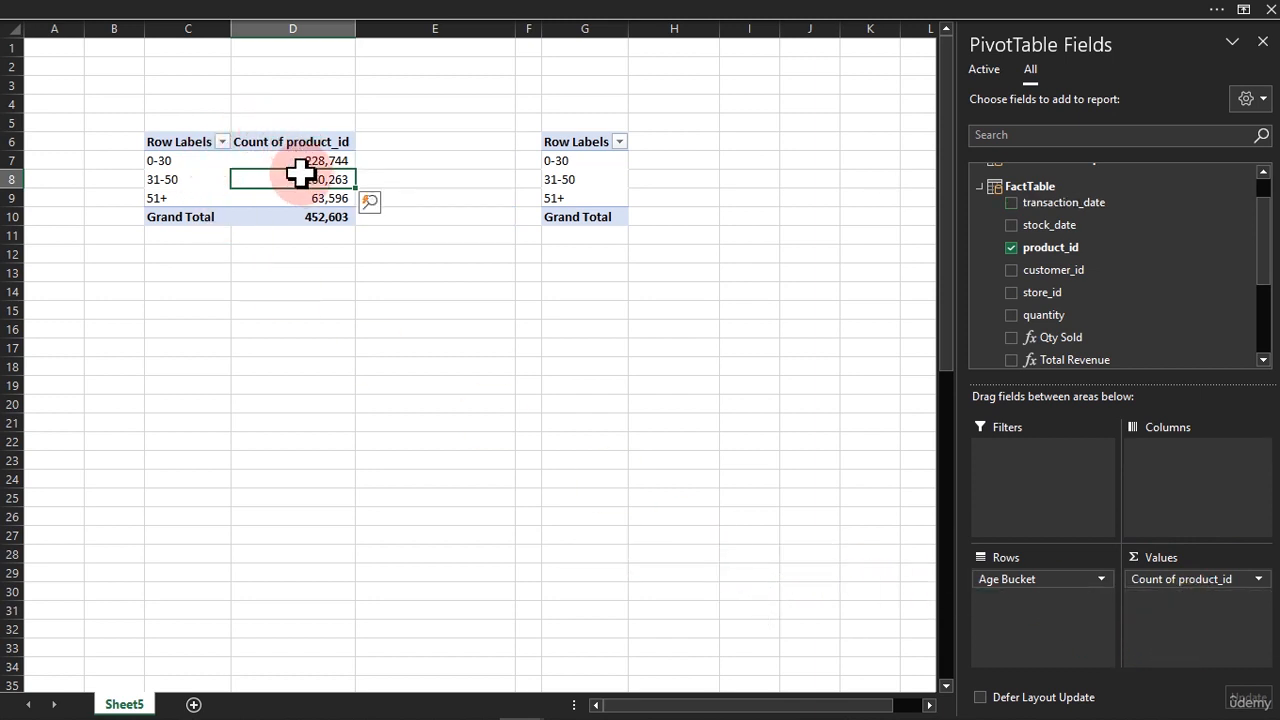
Step: Label the PivotTables in row 14 with "Implict Measure" in D14 and "Explicit Measure" in G14
left_click(203, 255)
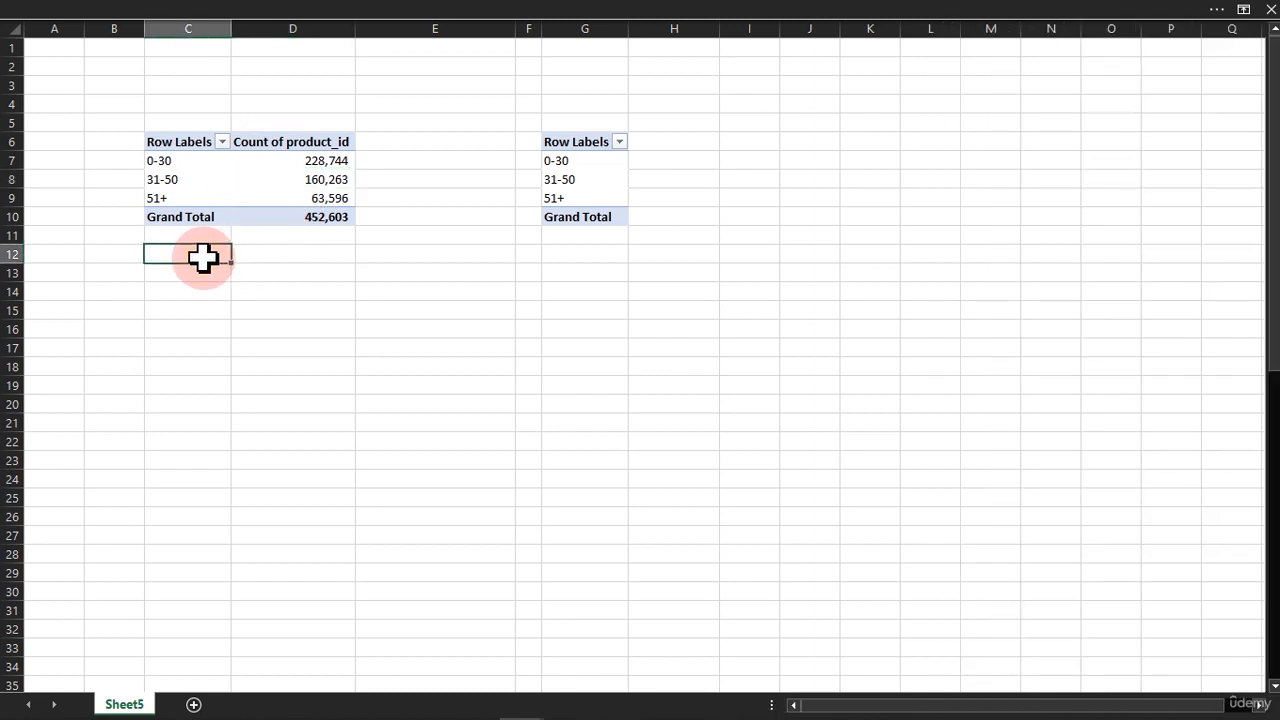
left_click(247, 259)
left_click(233, 297)
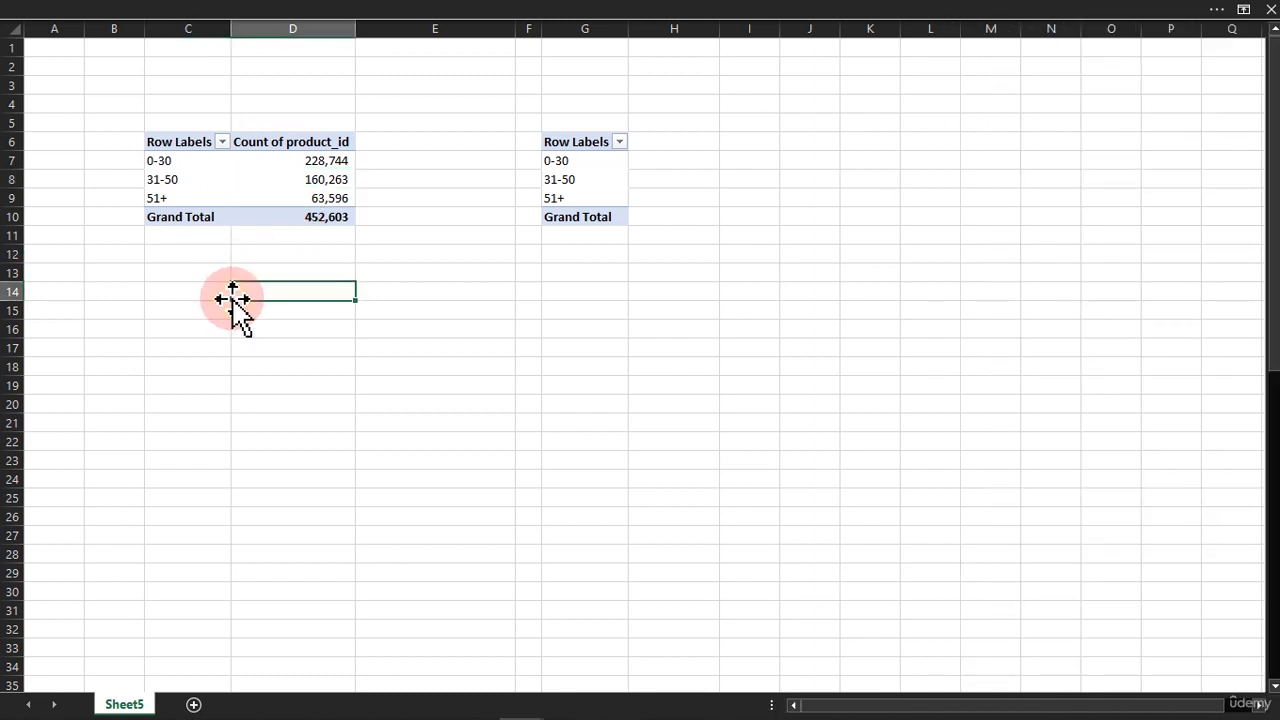
double_click(233, 298)
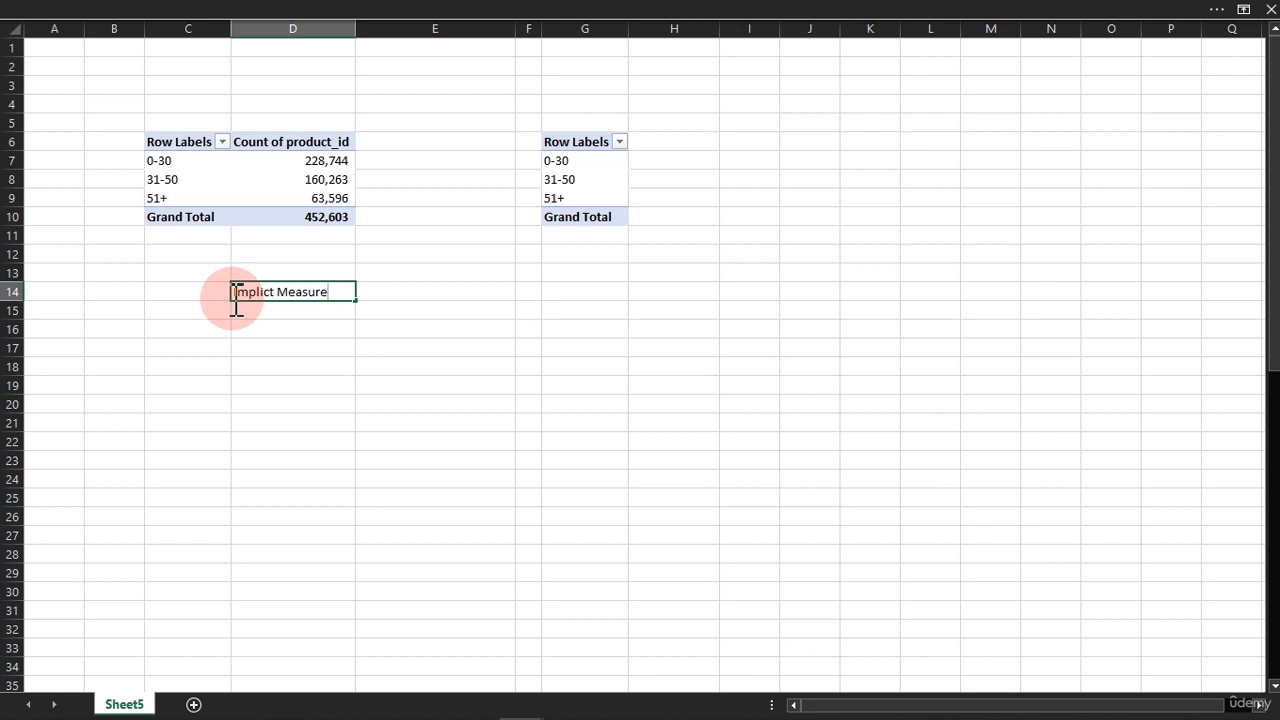
key("Return")
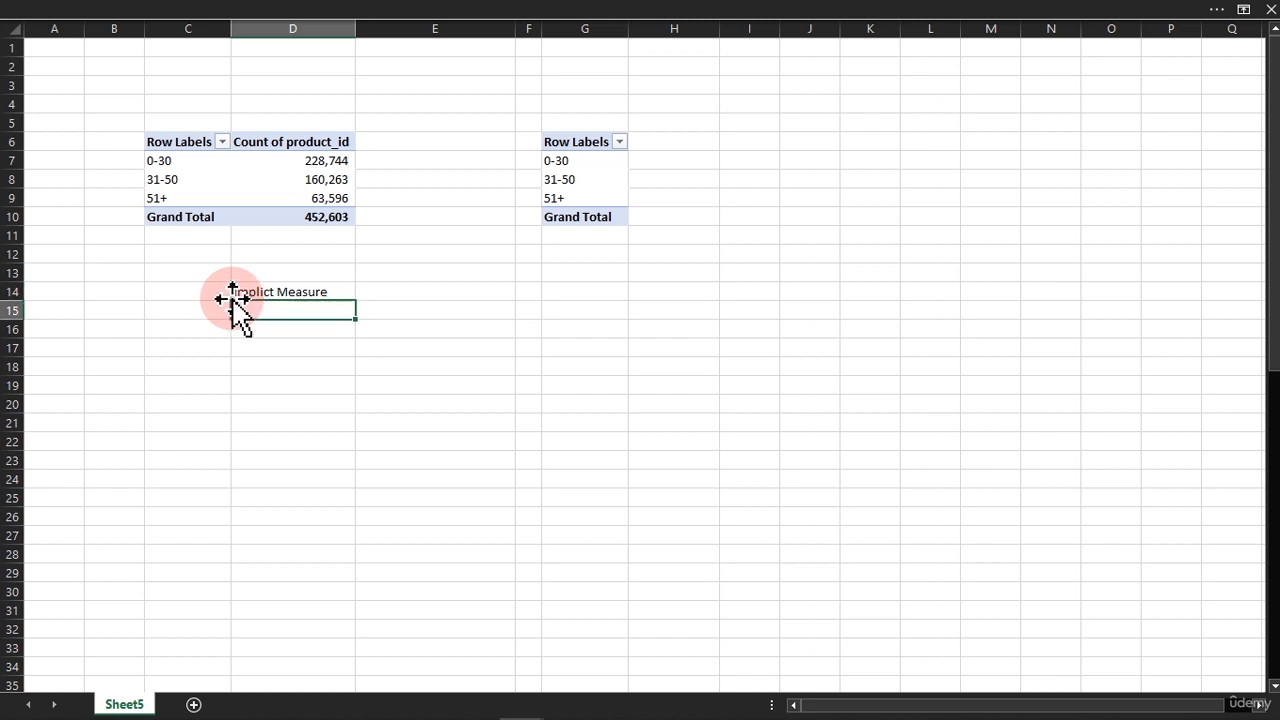
left_click(276, 176)
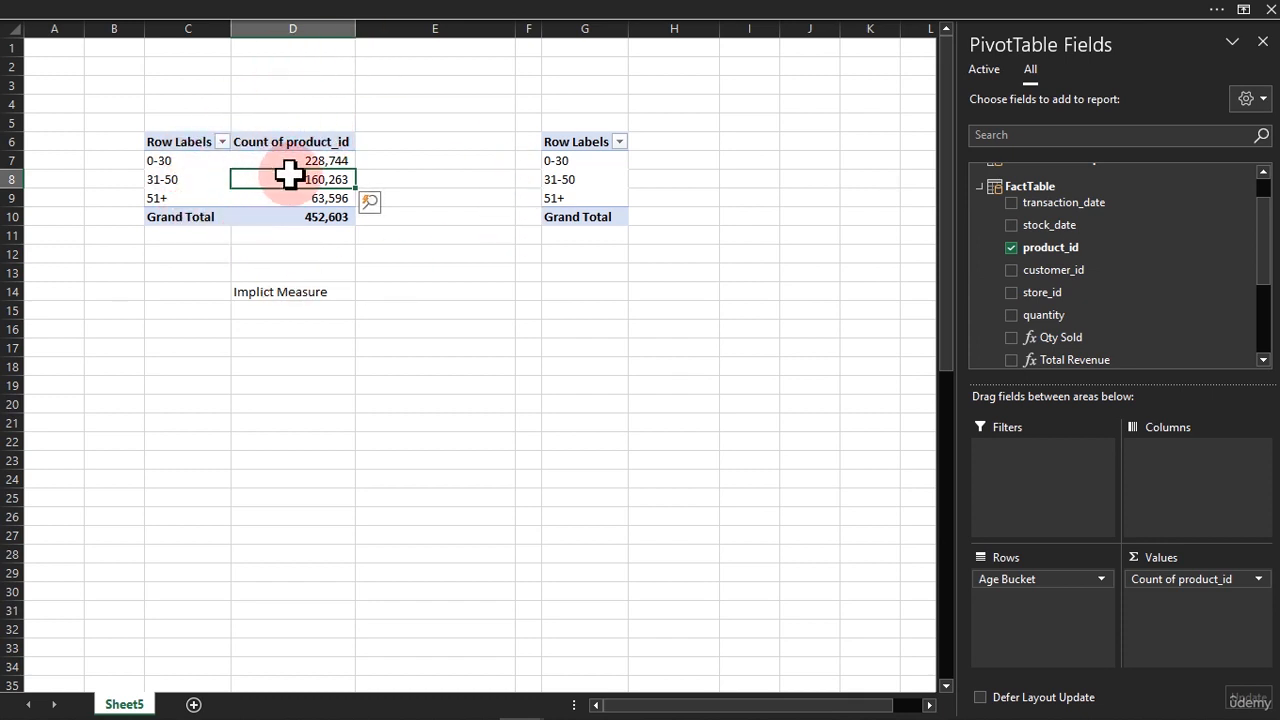
mouse_move(289, 174)
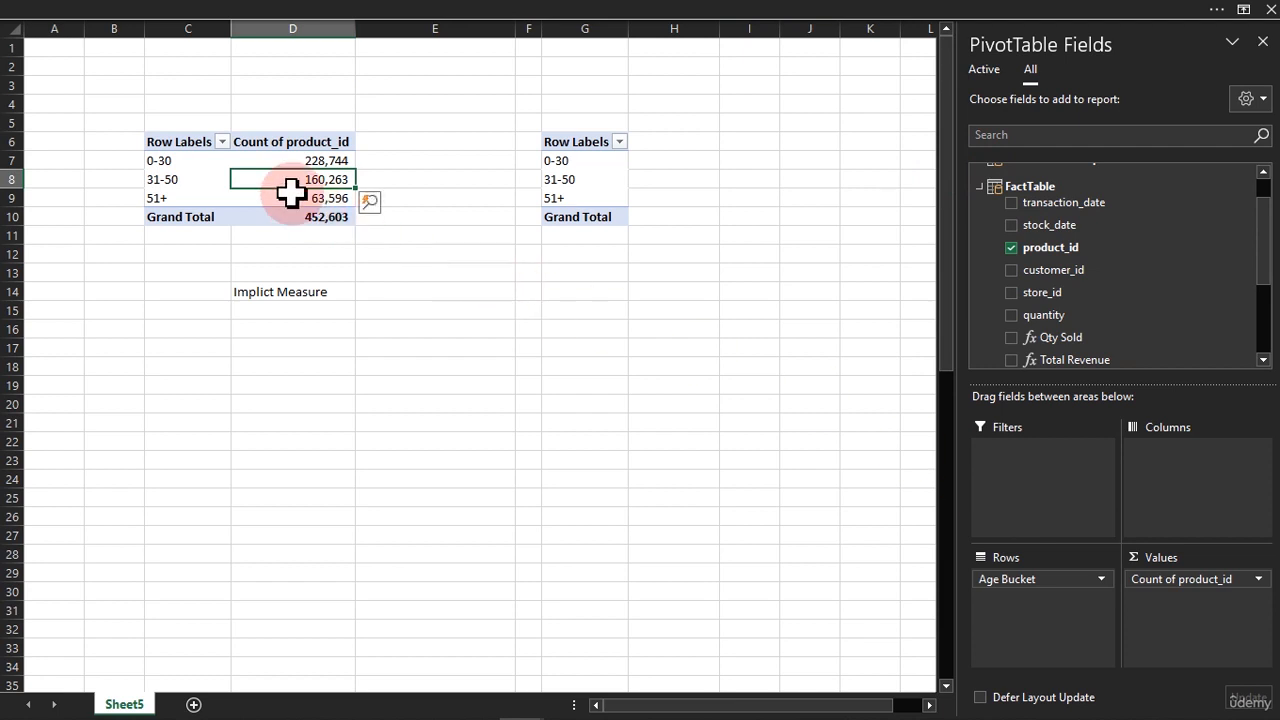
left_click(603, 292)
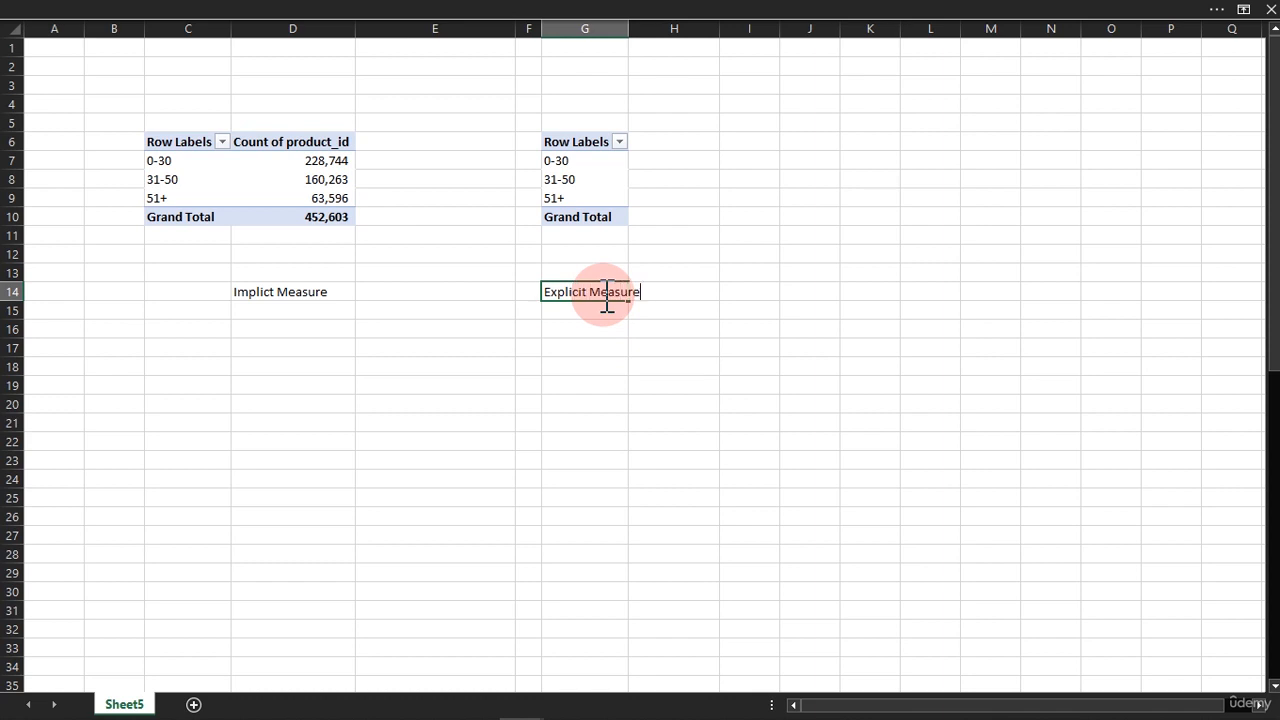
Step: Create a new Power Pivot measure in FactTable from the second PivotTable and name it #Transaction
left_click(586, 163)
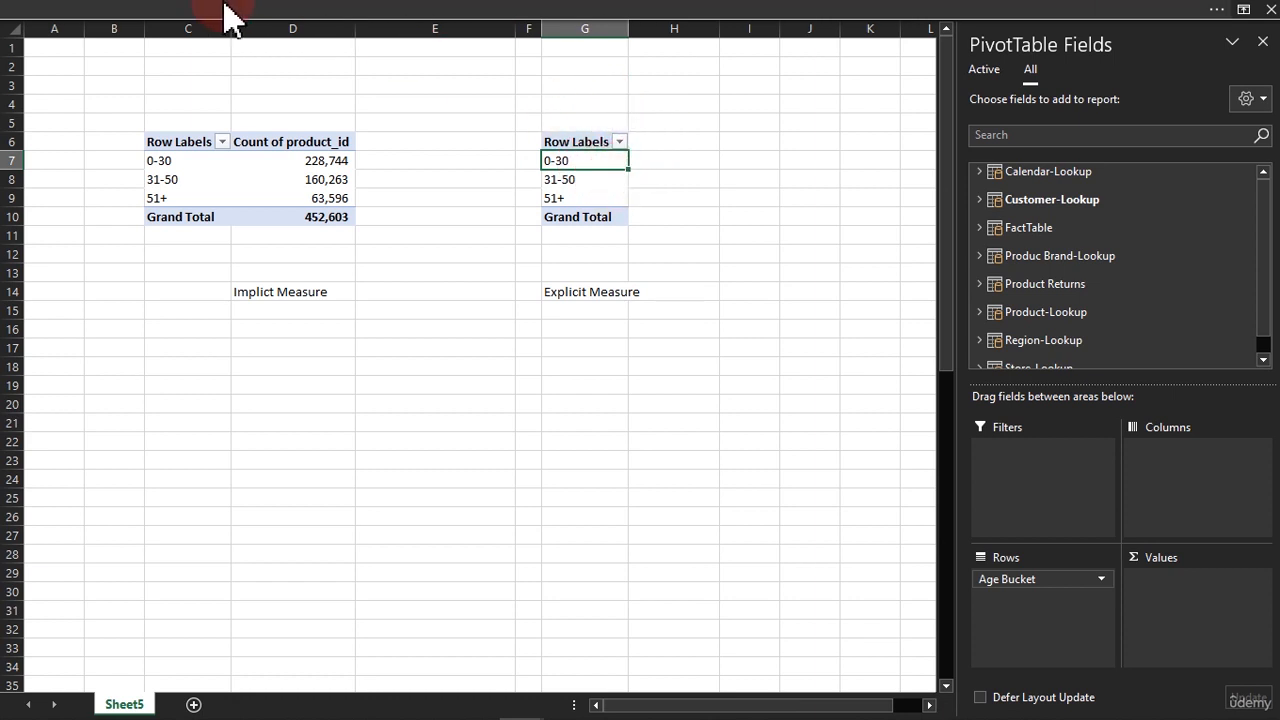
left_click(186, 14)
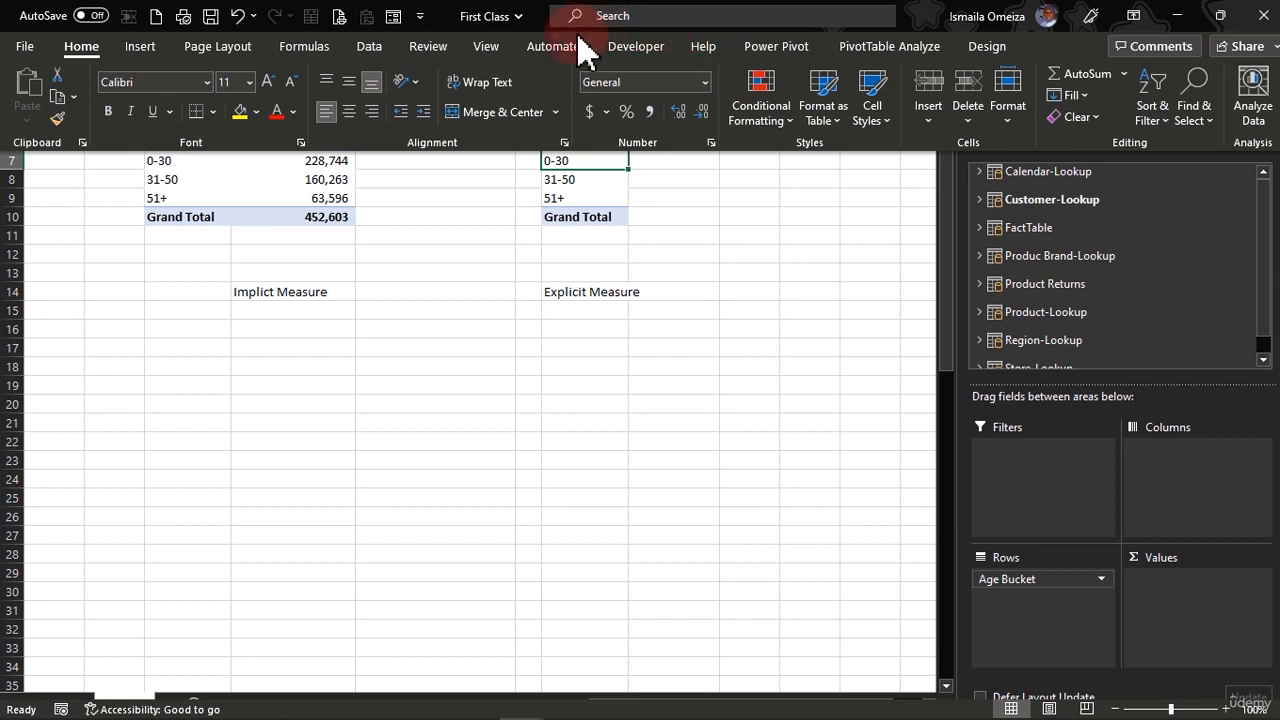
left_click(776, 46)
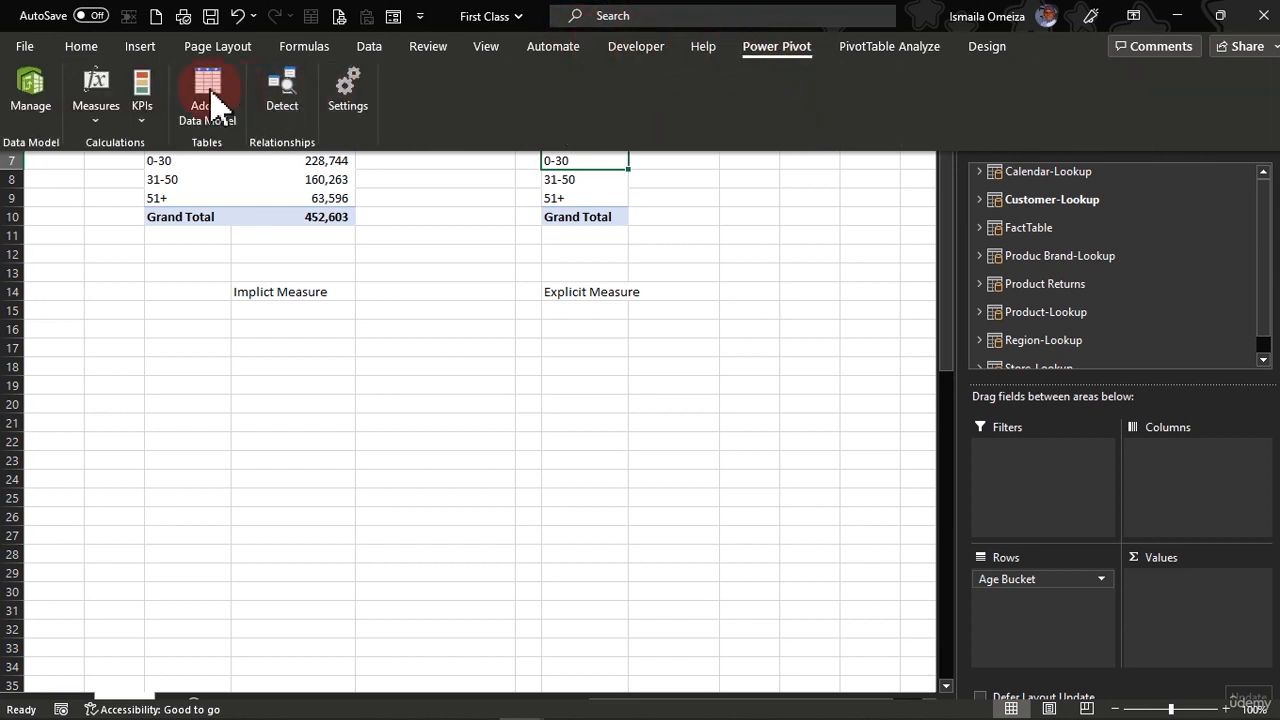
left_click(96, 100)
left_click(110, 148)
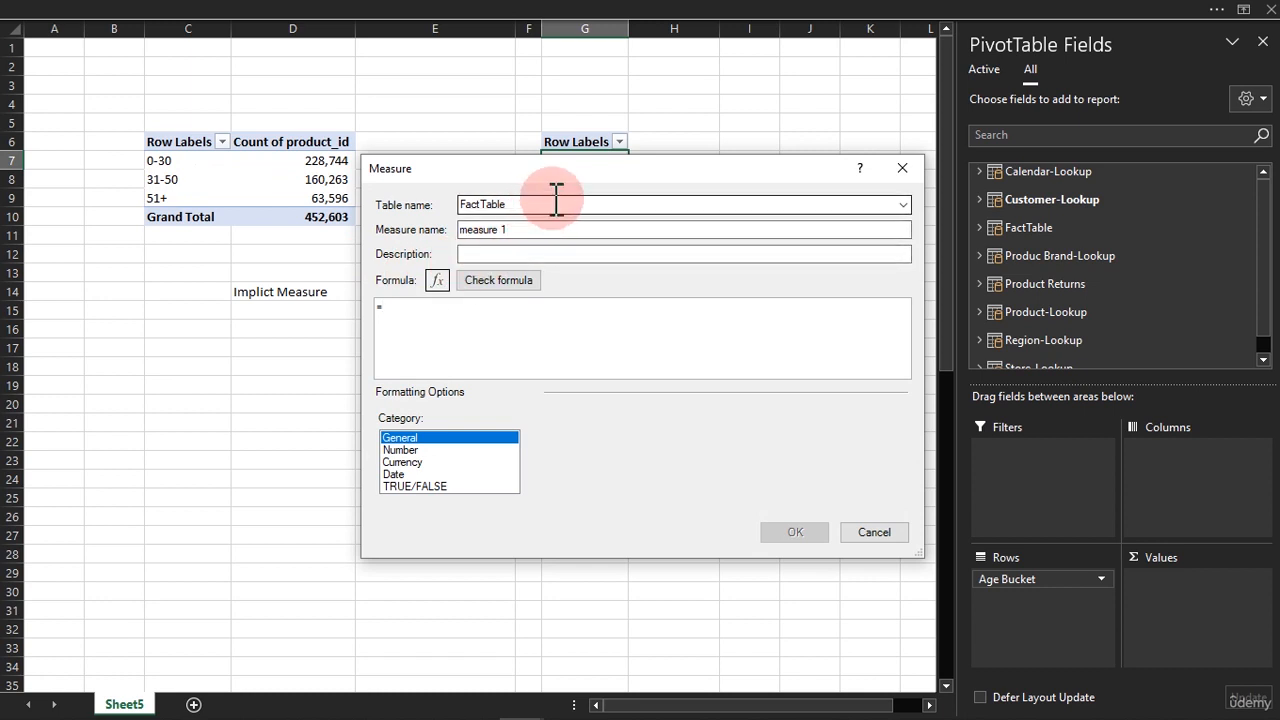
left_click_drag(585, 180, 440, 270)
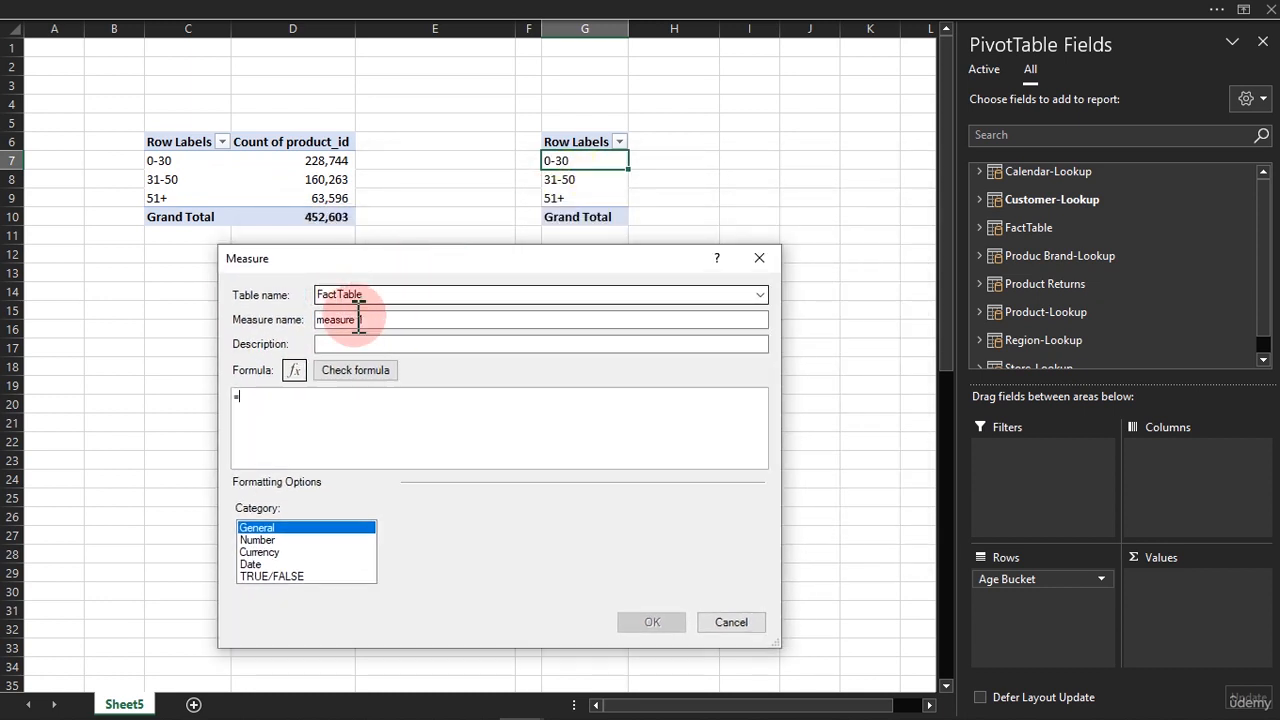
left_click_drag(380, 317, 262, 340)
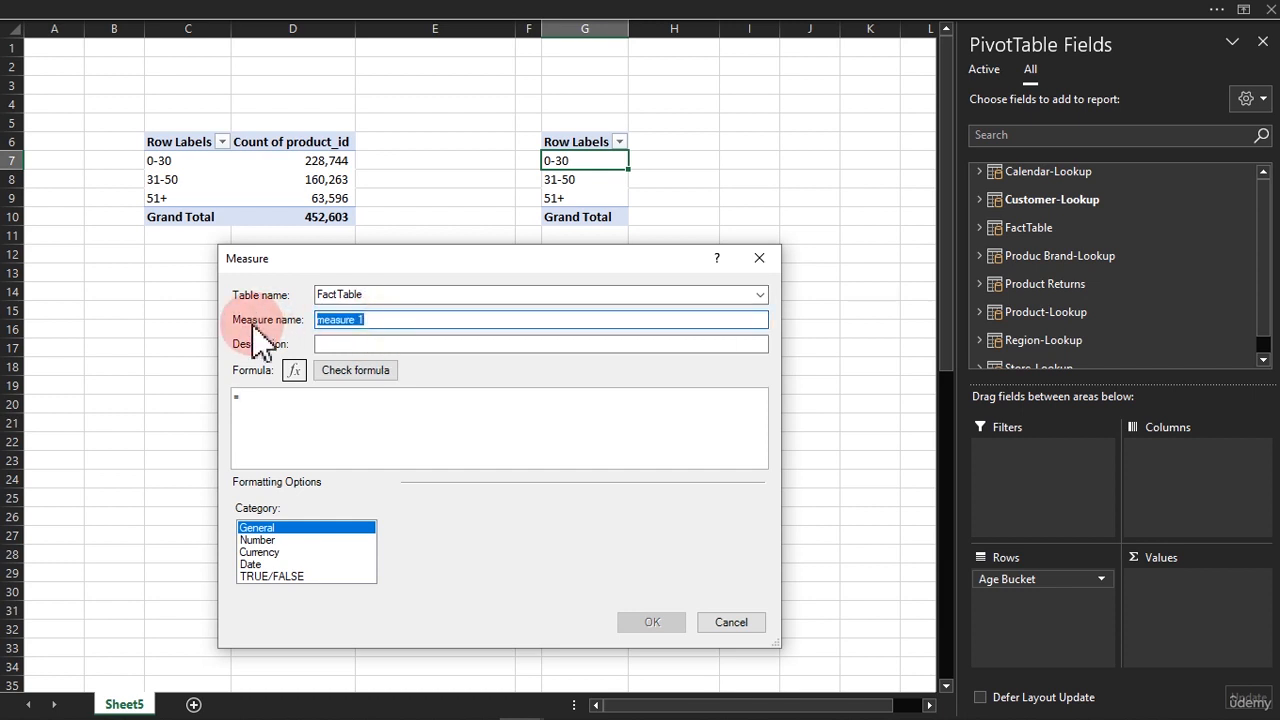
key("BackSpace")
type("#")
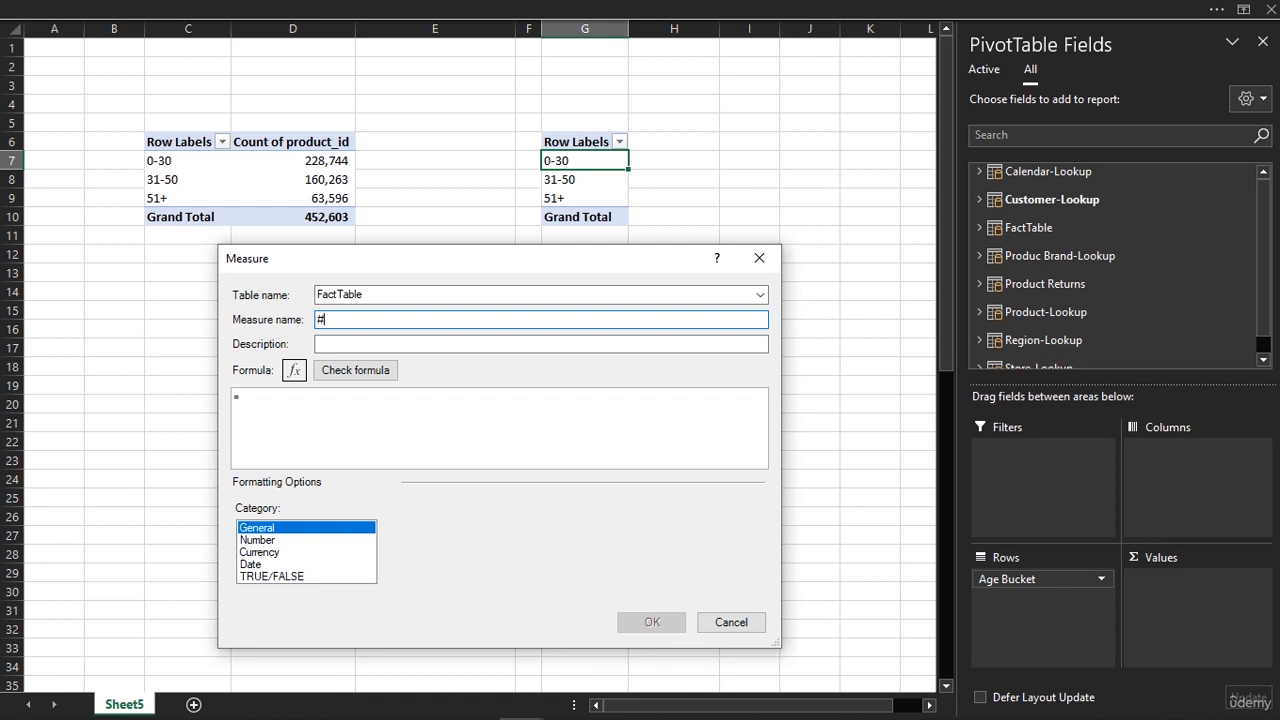
type("Transaction")
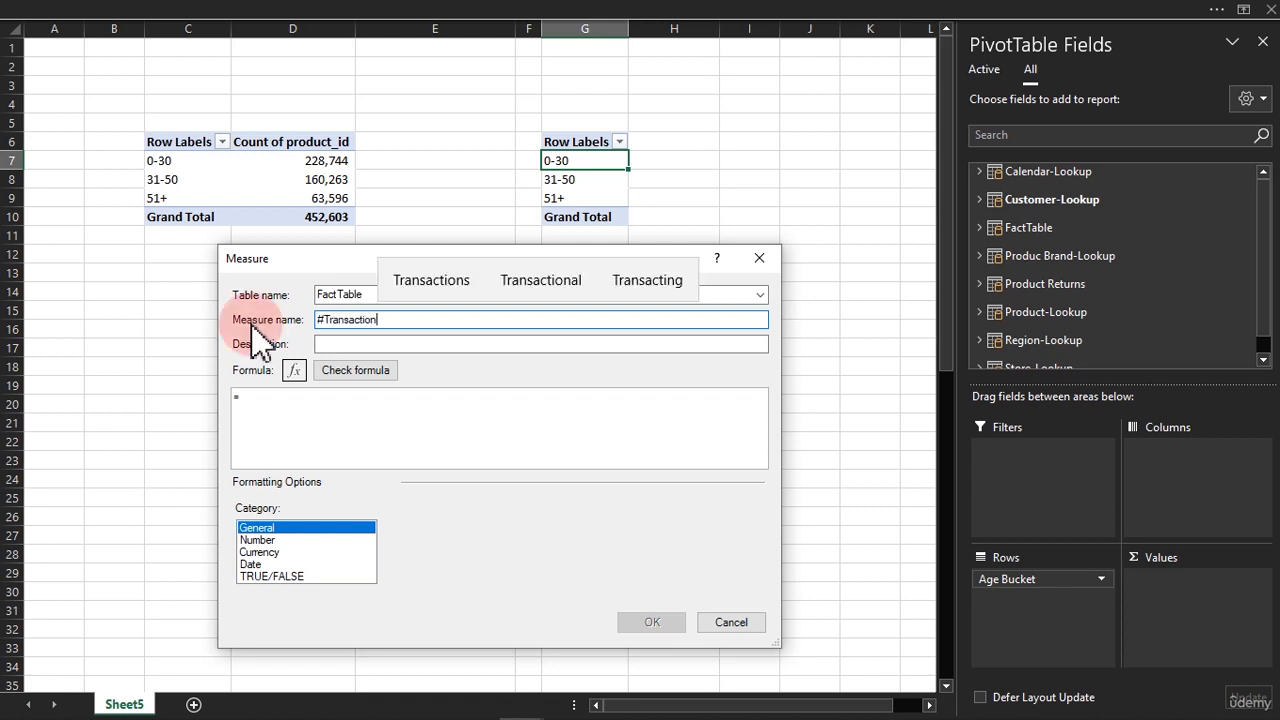
Step: Enter the formula =COUNTROWS(FactTable) for the #Transaction measure and check it for errors
left_click(309, 396)
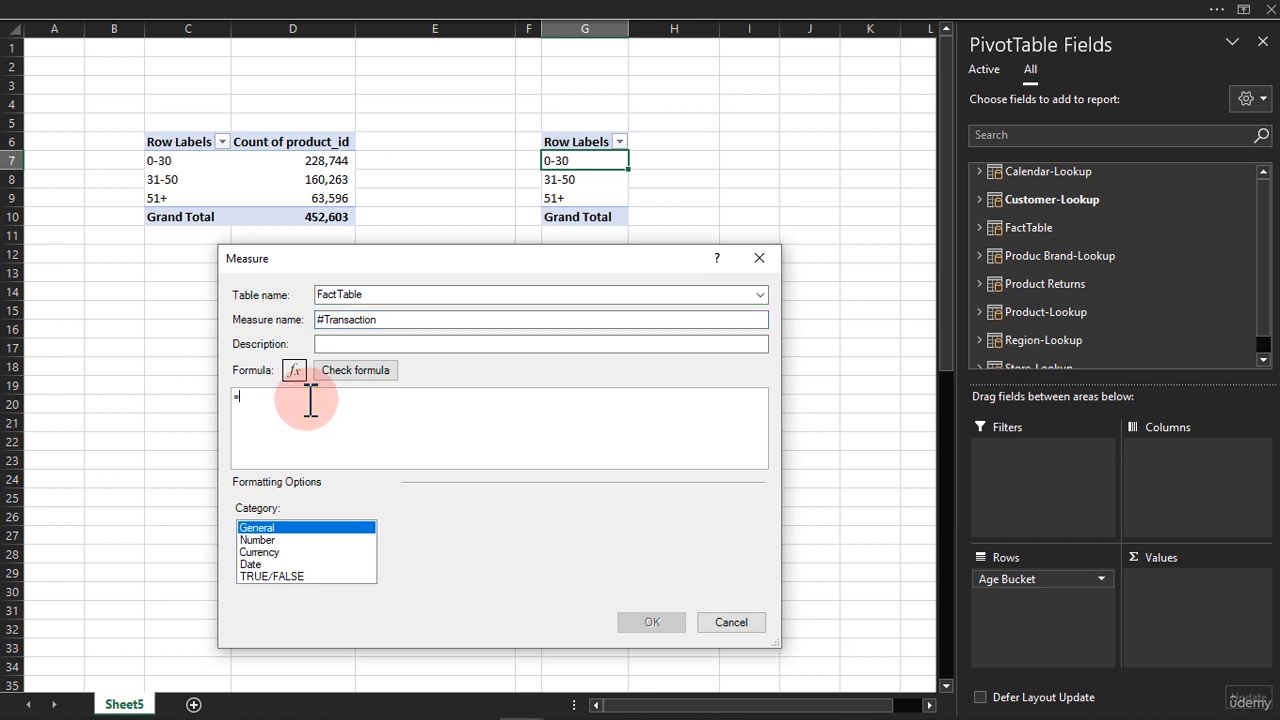
type("countr")
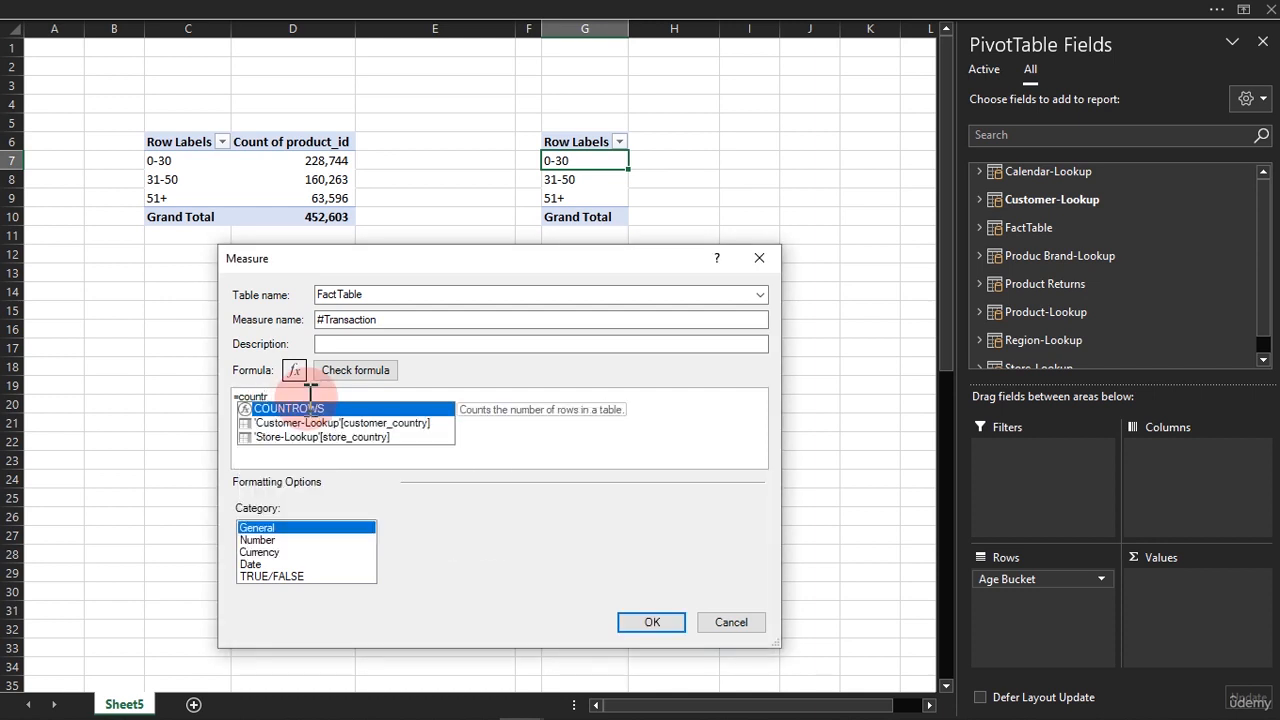
double_click(311, 405)
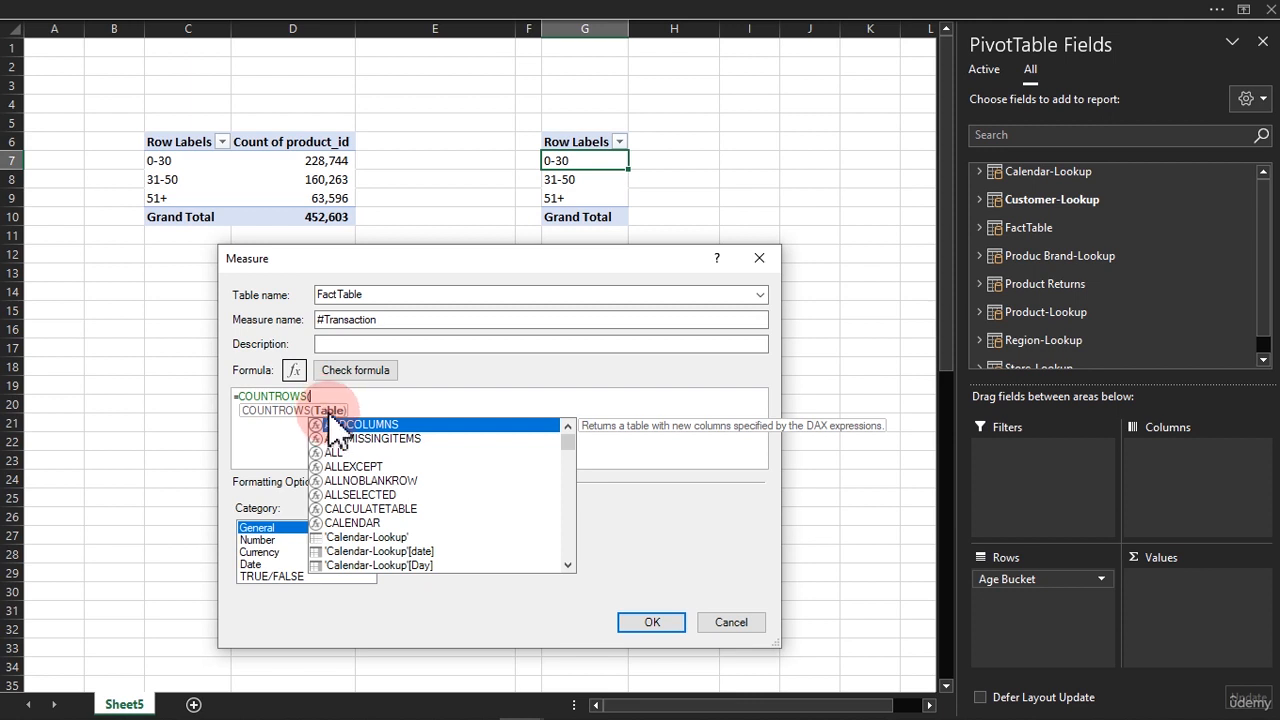
type("fac")
double_click(338, 425)
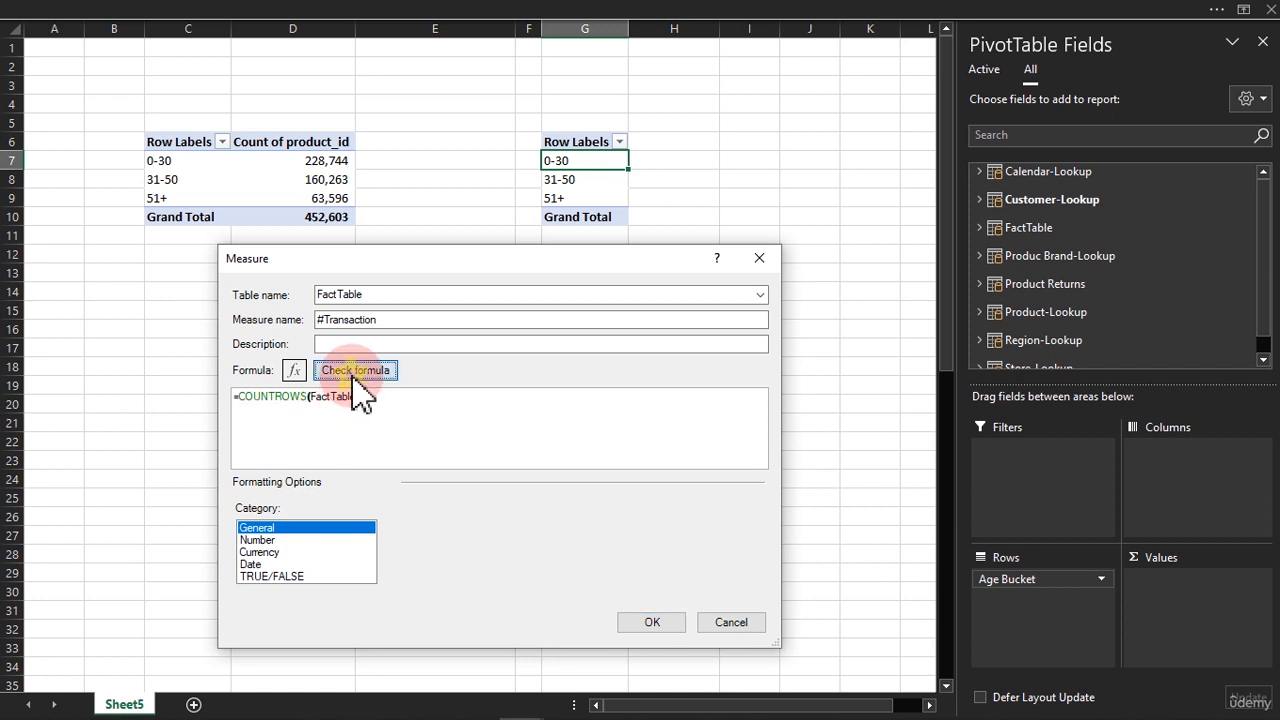
left_click(352, 378)
Step: Format the #Transaction measure as a whole number with a 1000 separator and save it
left_click(279, 636)
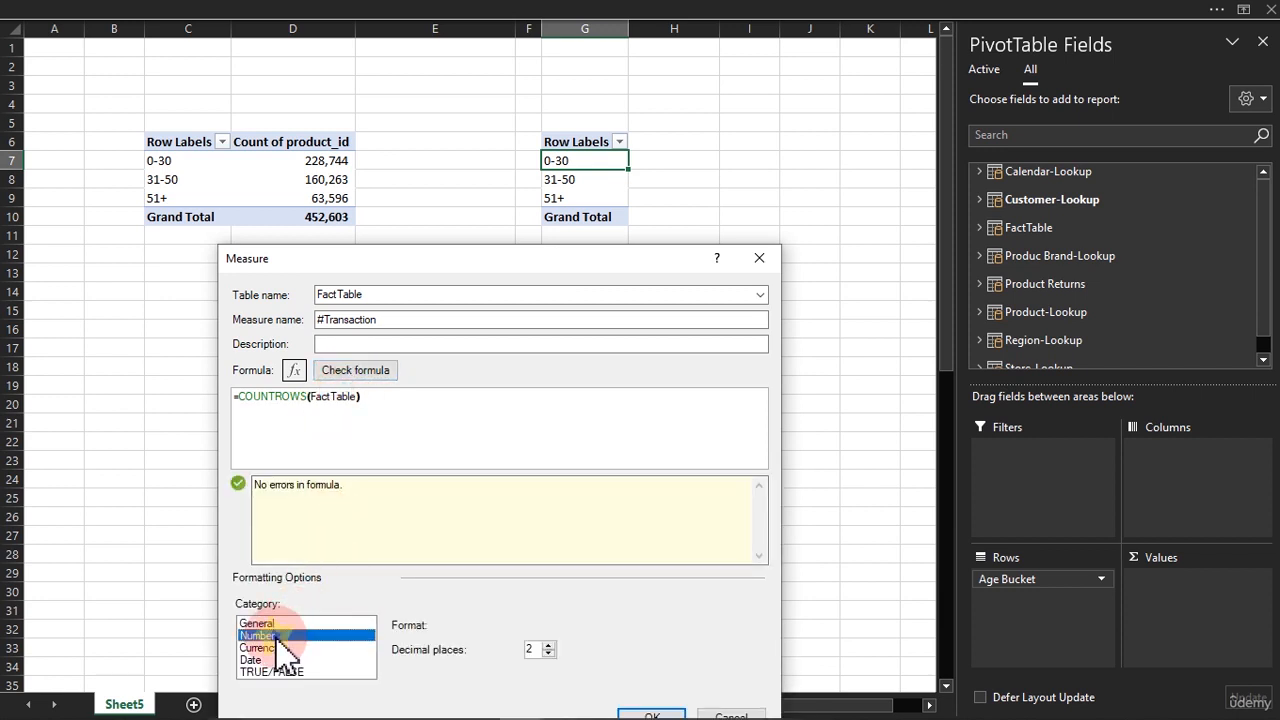
left_click(580, 624)
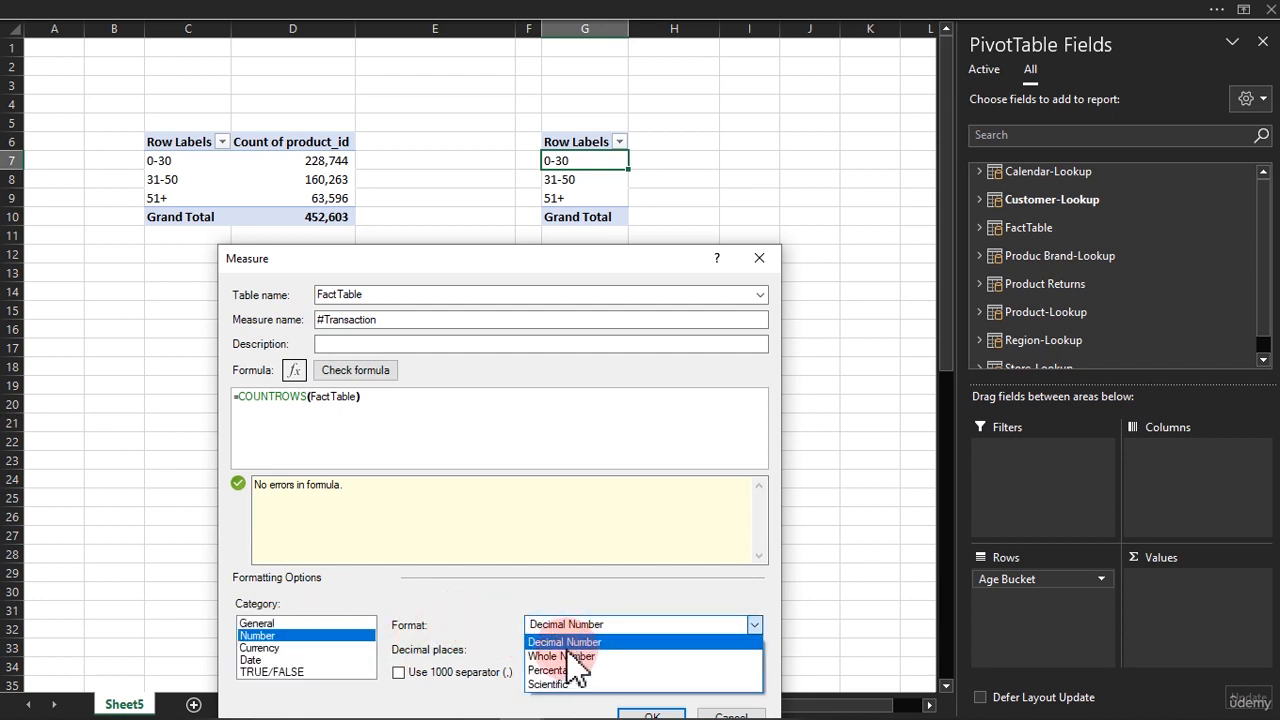
left_click(575, 657)
left_click(421, 671)
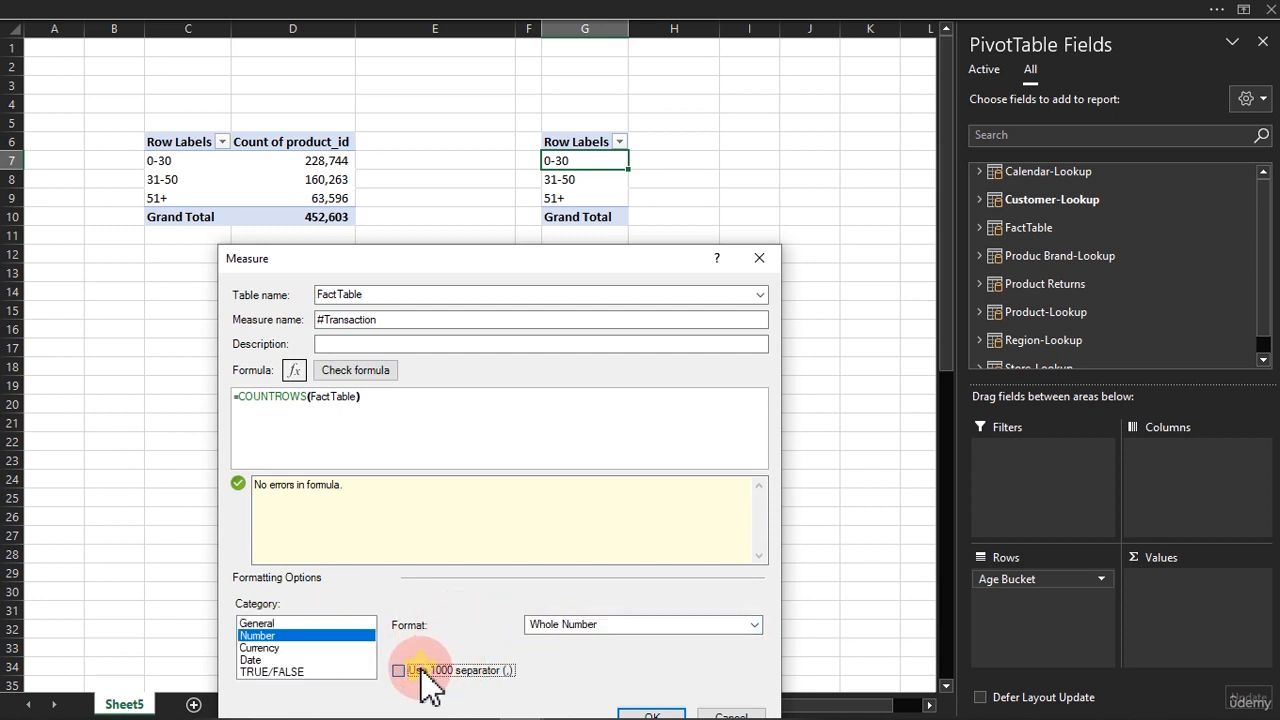
left_click(623, 713)
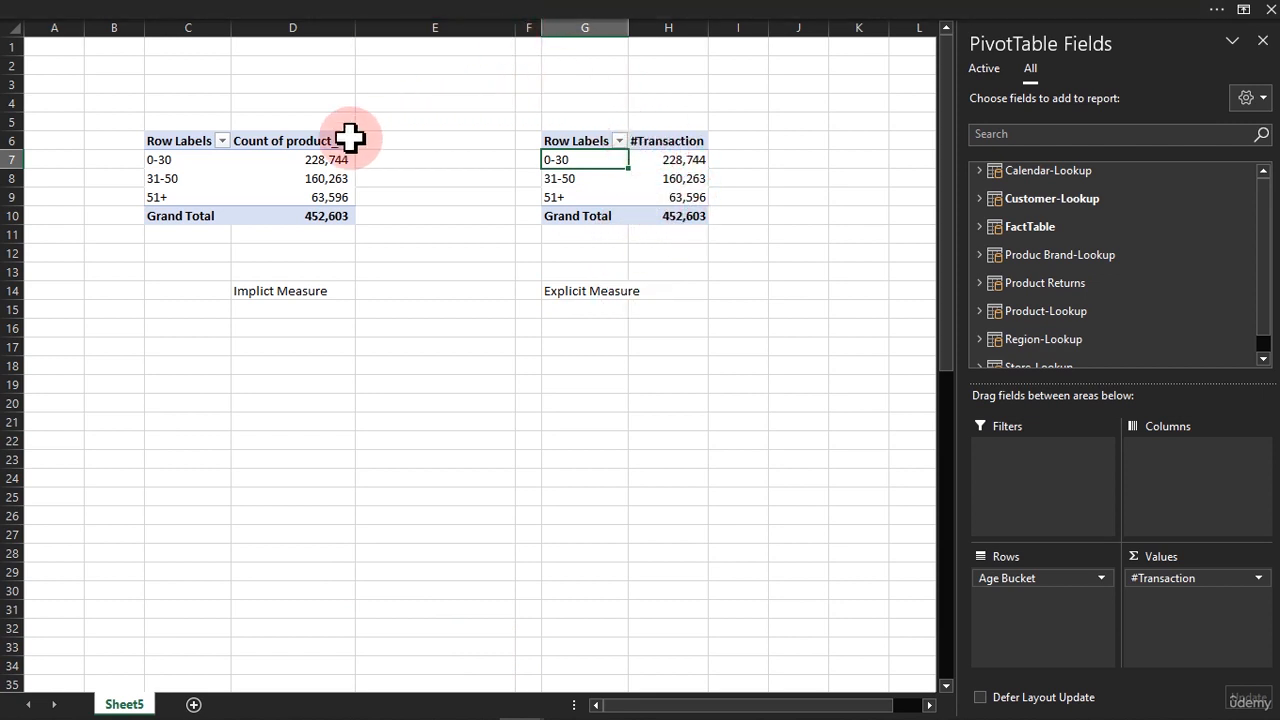
mouse_move(305, 177)
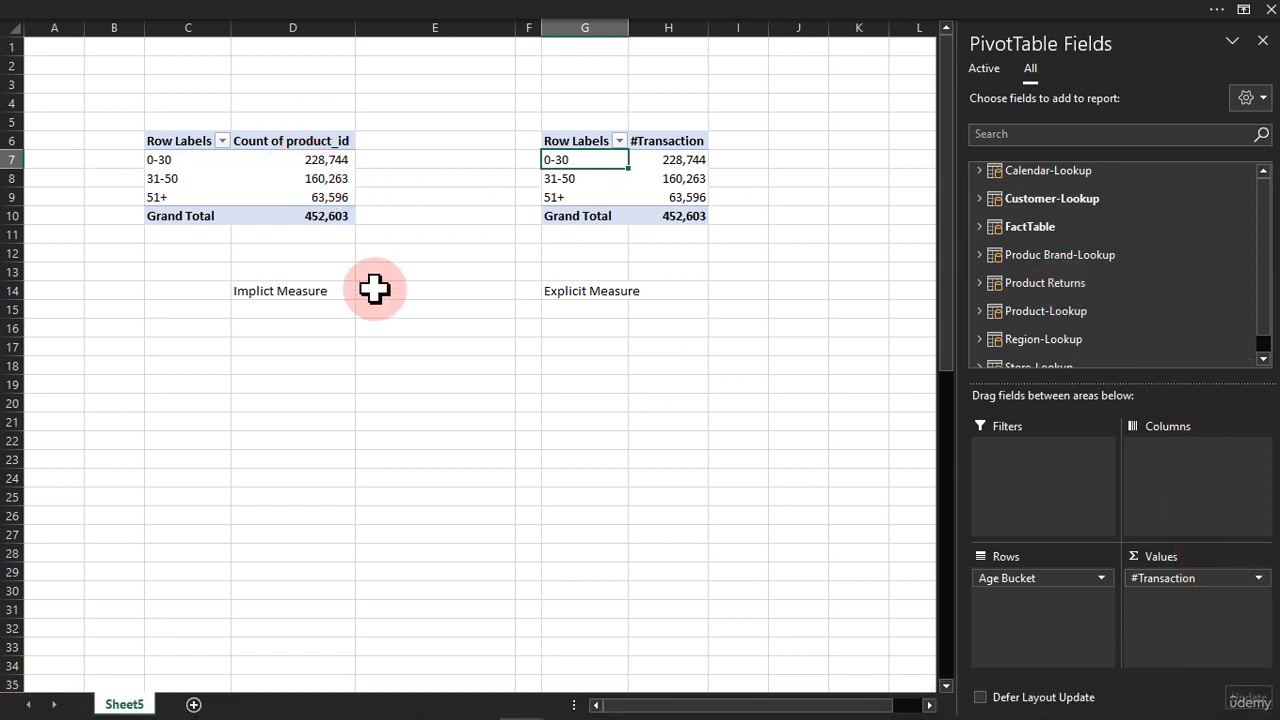
left_click(670, 180)
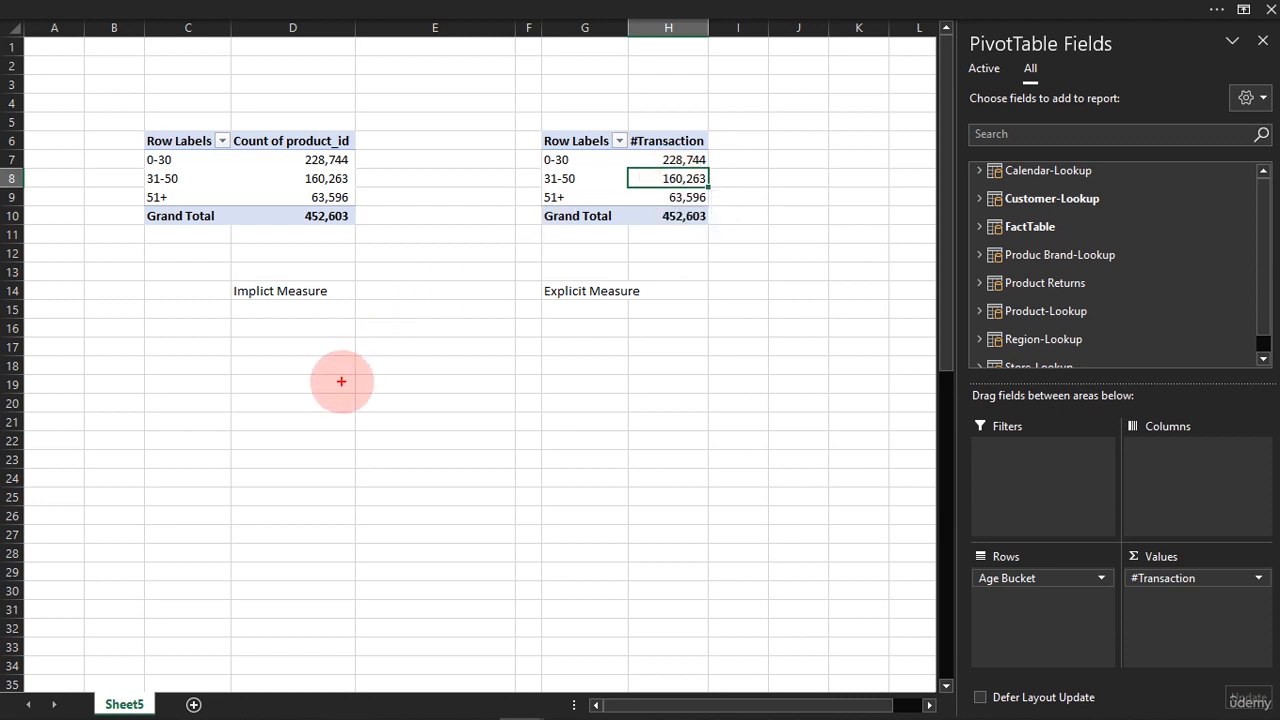
Step: Draw a red freehand annotation grid of five rows and five columns over about sheet rows 18 to 33
mouse_move(166, 361)
left_mouse_down()
mouse_move(509, 362)
mouse_move(737, 443)
mouse_move(730, 643)
mouse_move(177, 634)
mouse_move(163, 354)
left_mouse_up()
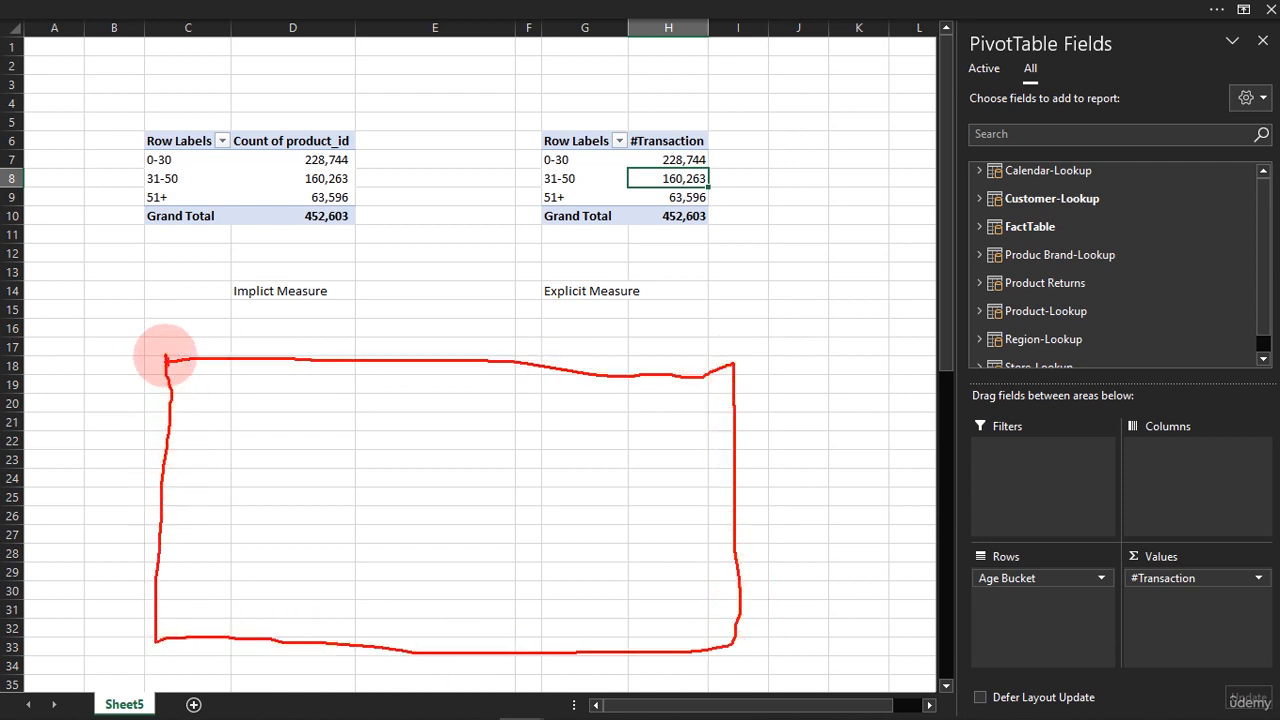
left_click_drag(177, 421, 731, 421)
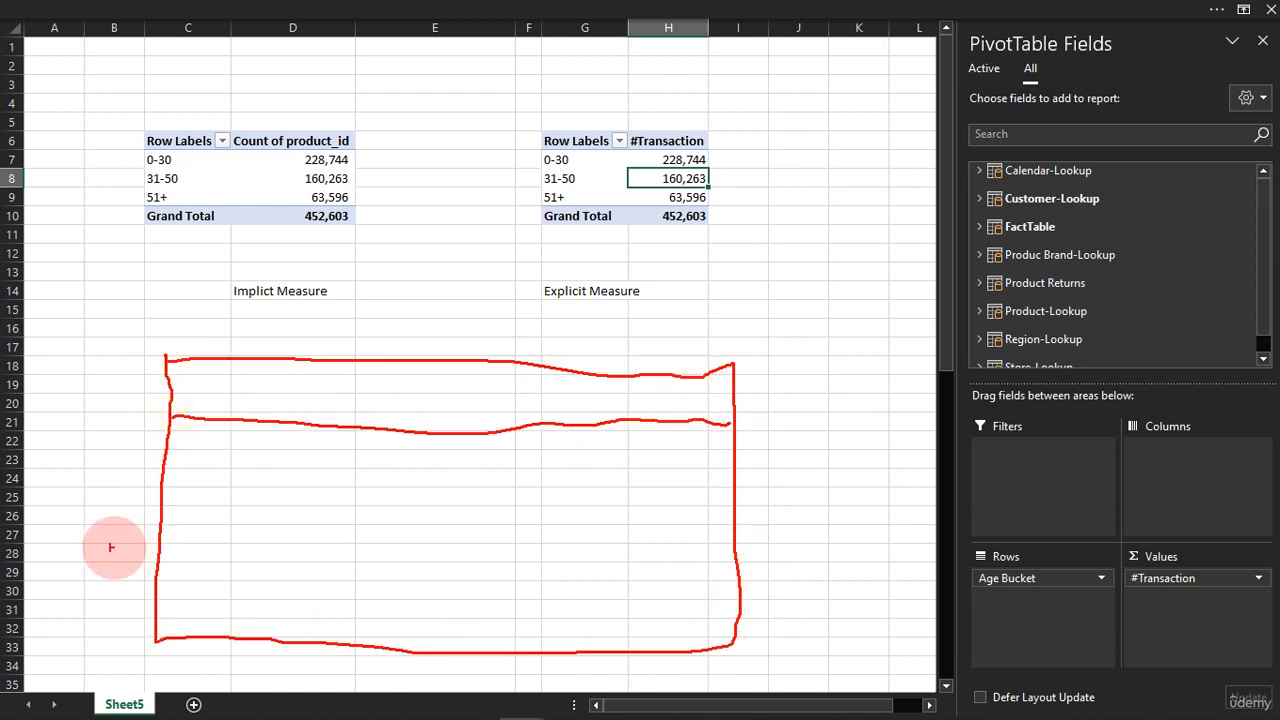
left_click_drag(163, 487, 741, 495)
mouse_move(163, 553)
left_mouse_down()
mouse_move(663, 563)
mouse_move(737, 552)
left_mouse_up()
left_click_drag(162, 600, 737, 603)
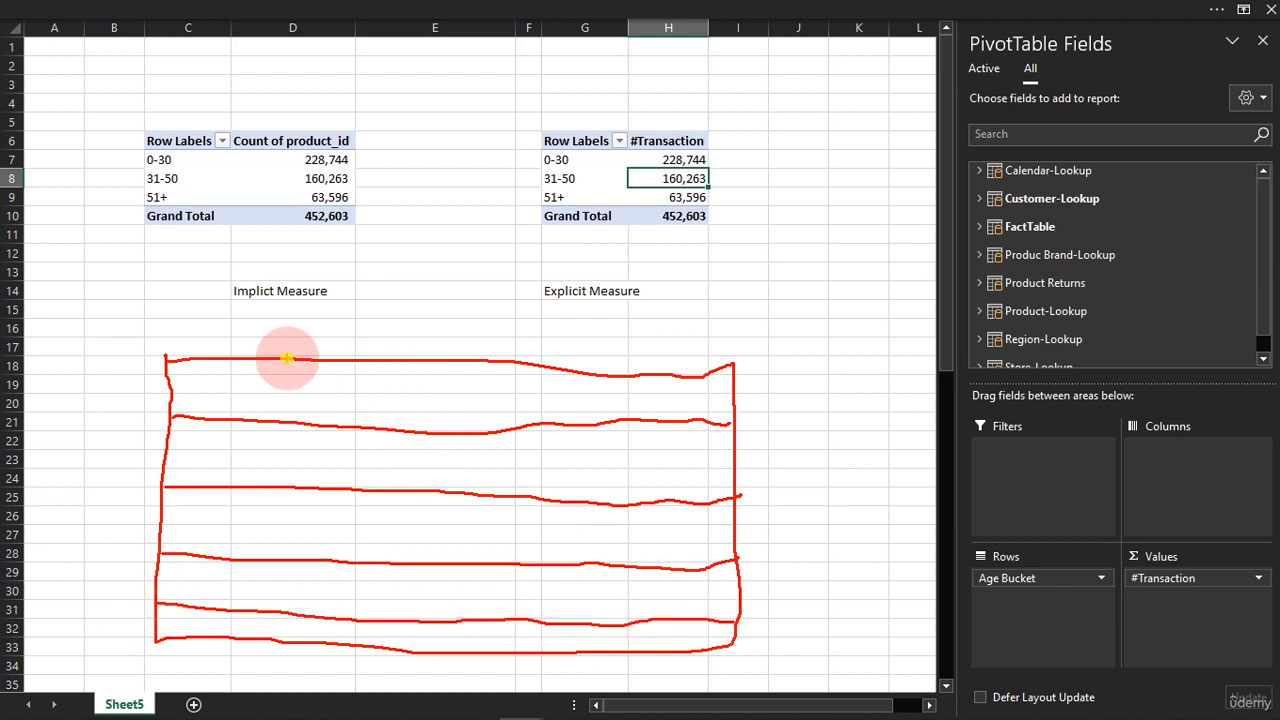
left_click_drag(288, 358, 236, 622)
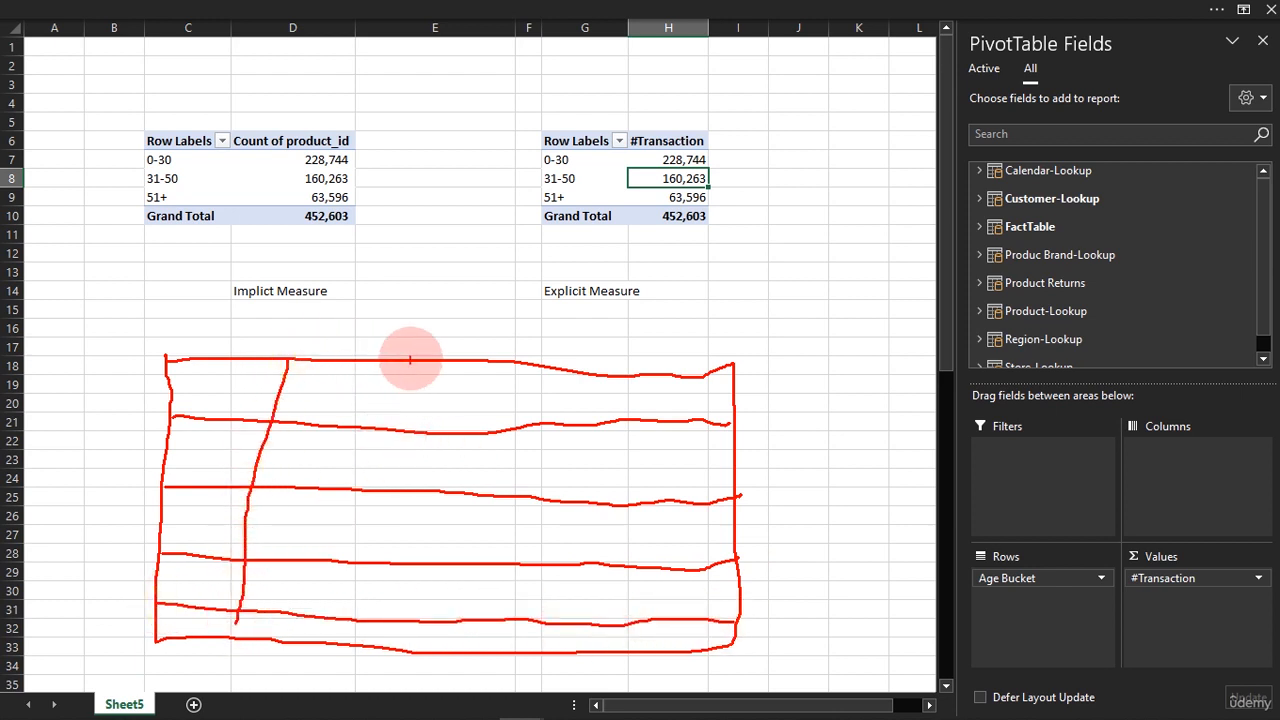
left_click_drag(410, 358, 344, 658)
left_click_drag(546, 366, 505, 630)
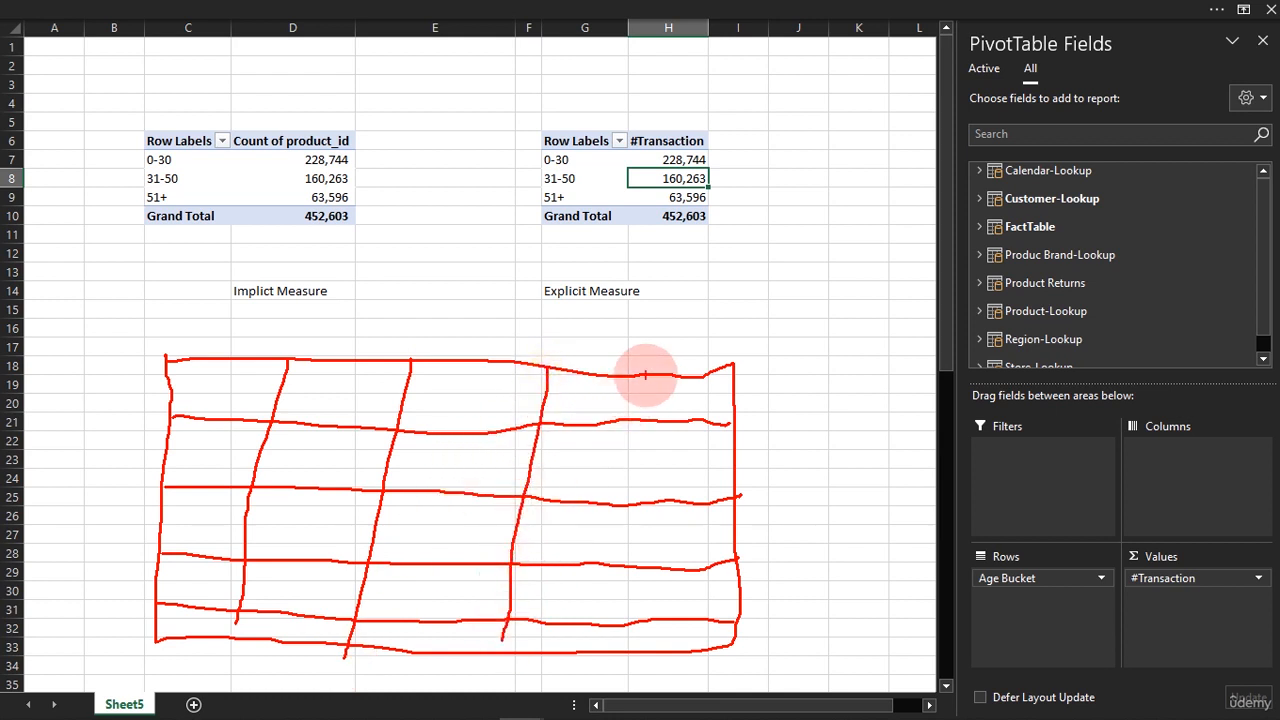
left_click_drag(646, 372, 621, 650)
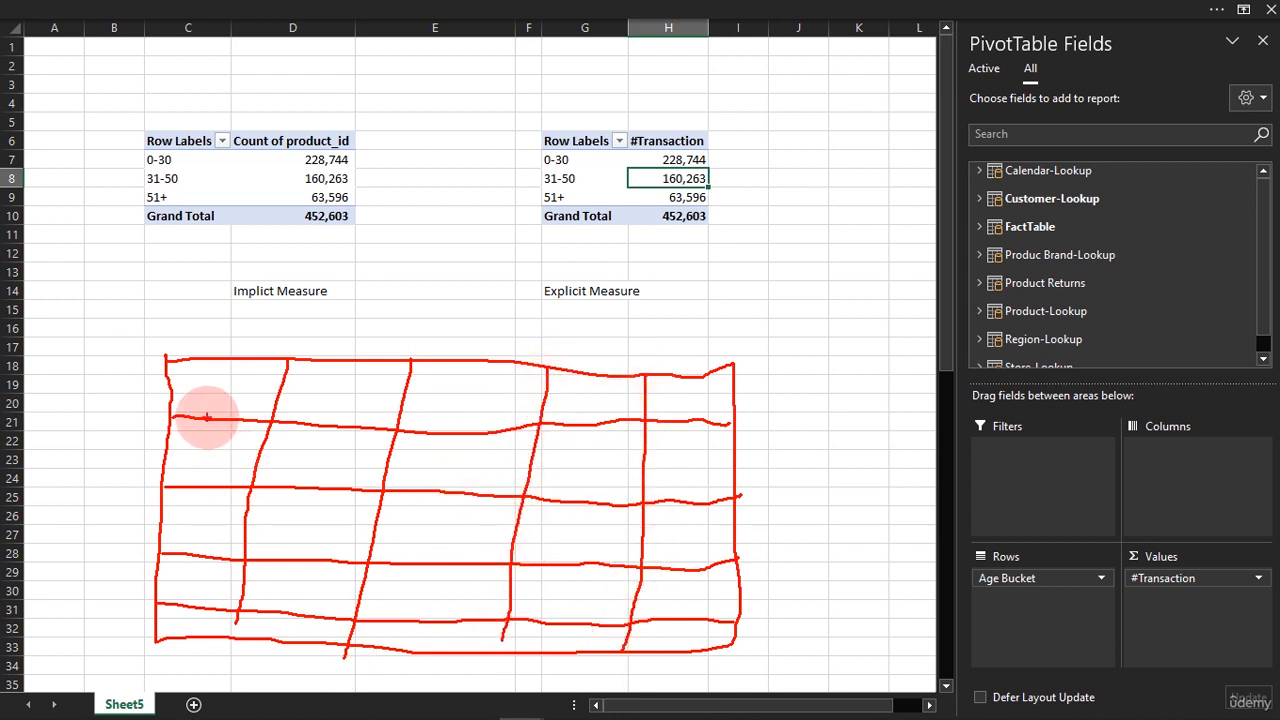
Step: Mark various cells of the red annotation grid with short freehand strokes to represent filled-in entries
left_click_drag(214, 395, 225, 393)
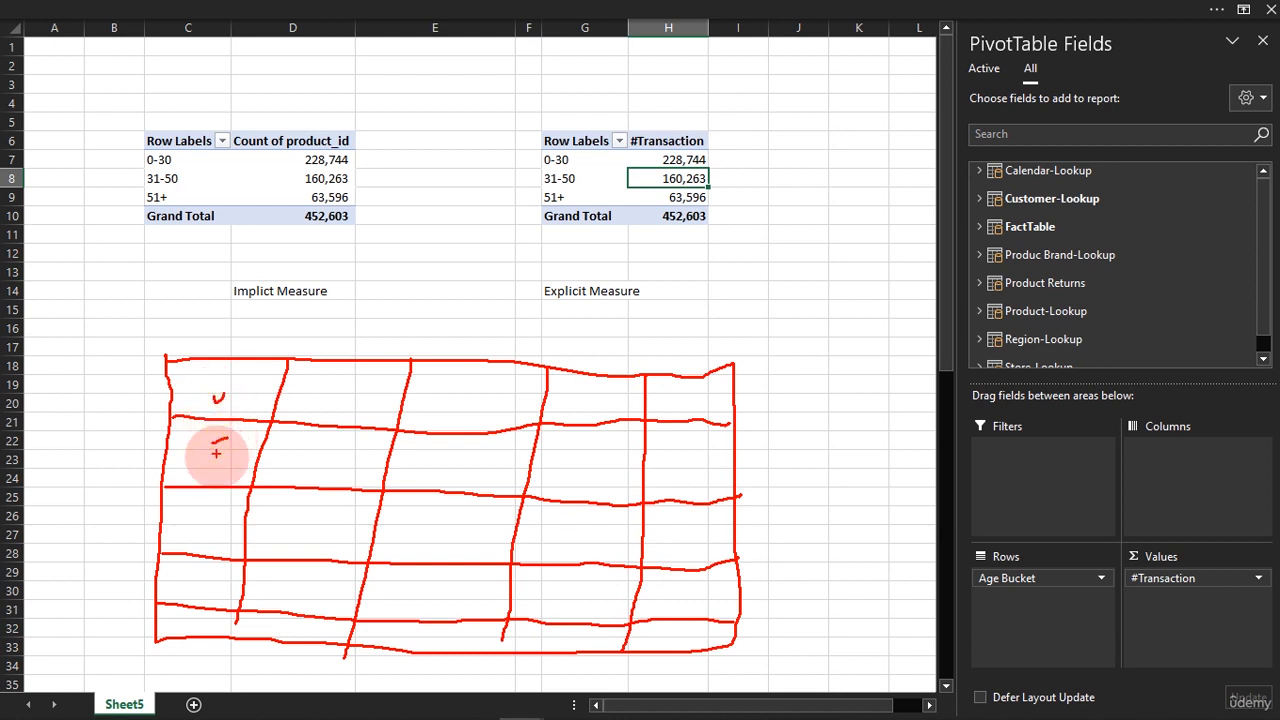
left_click_drag(210, 492, 218, 492)
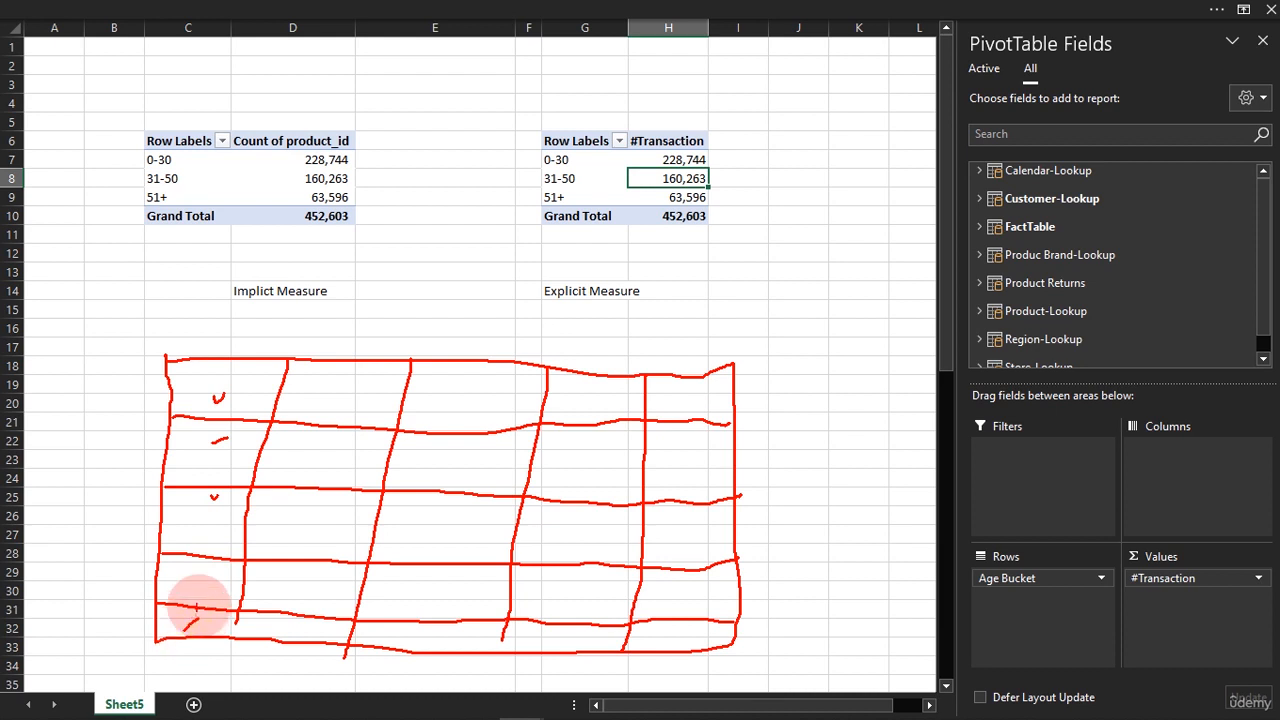
left_click_drag(342, 394, 355, 392)
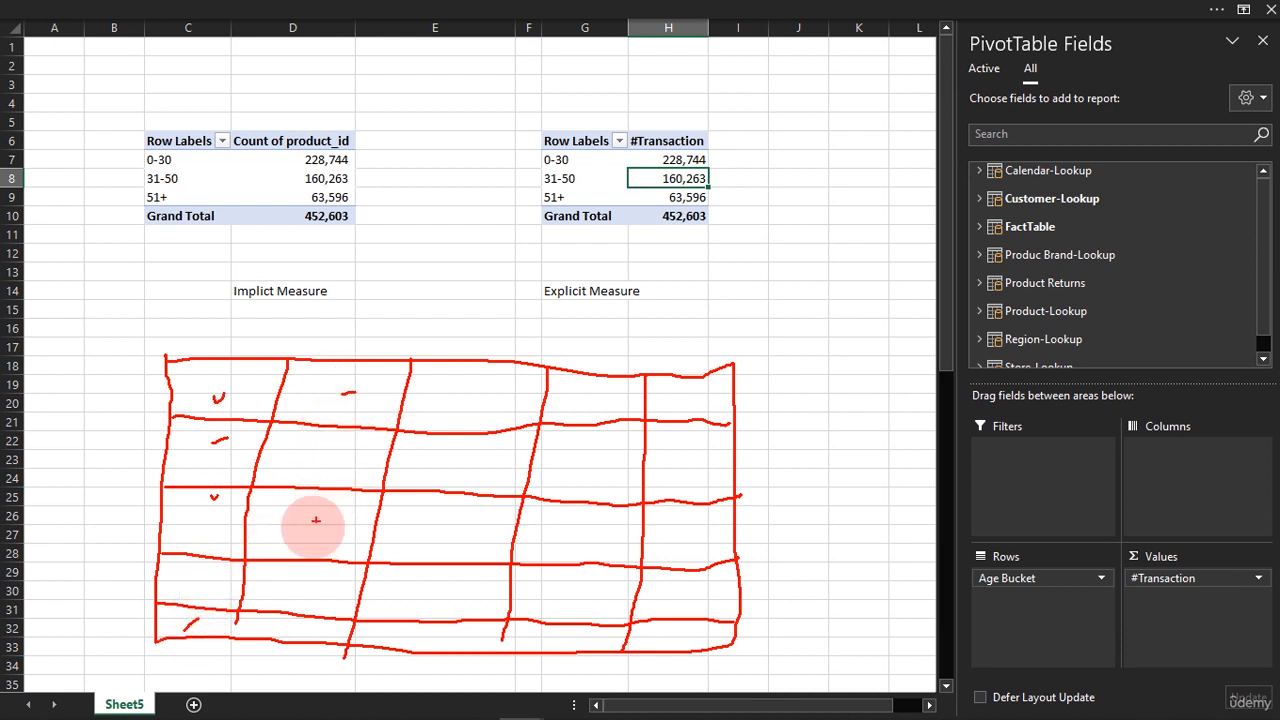
left_click_drag(313, 543, 335, 527)
left_click_drag(290, 636, 312, 621)
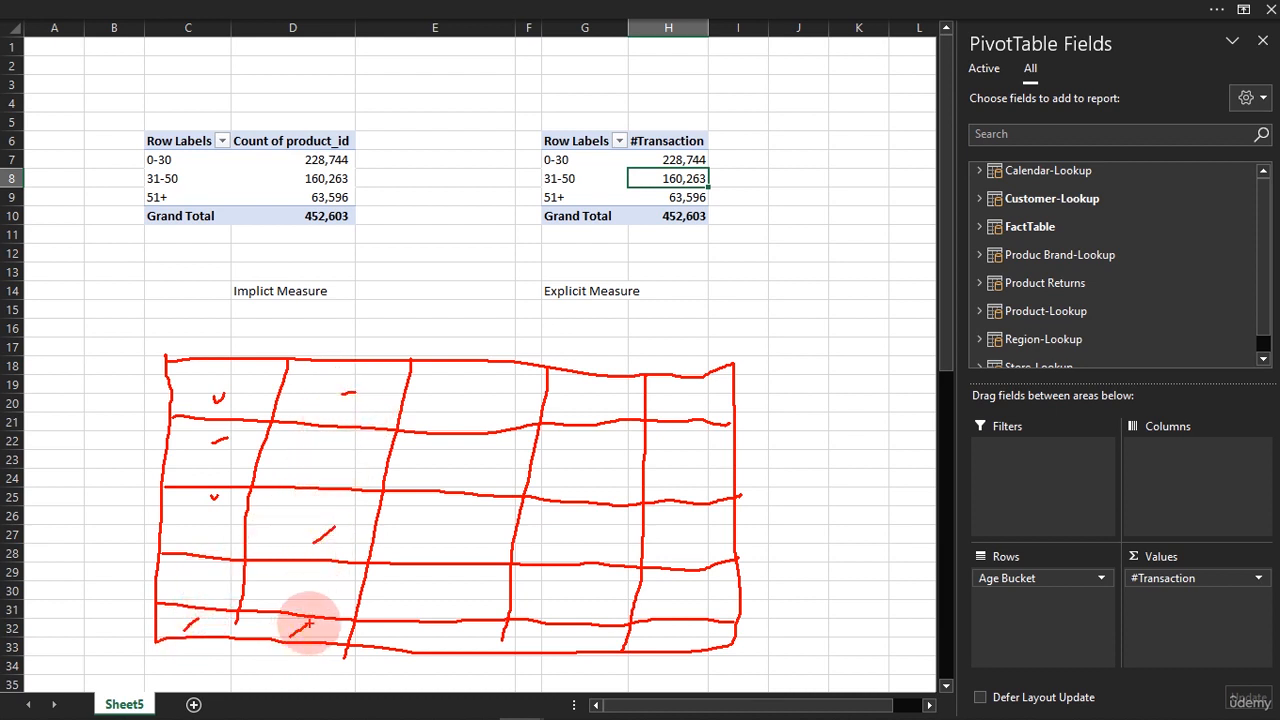
left_click_drag(437, 593, 452, 581)
left_click_drag(483, 443, 490, 427)
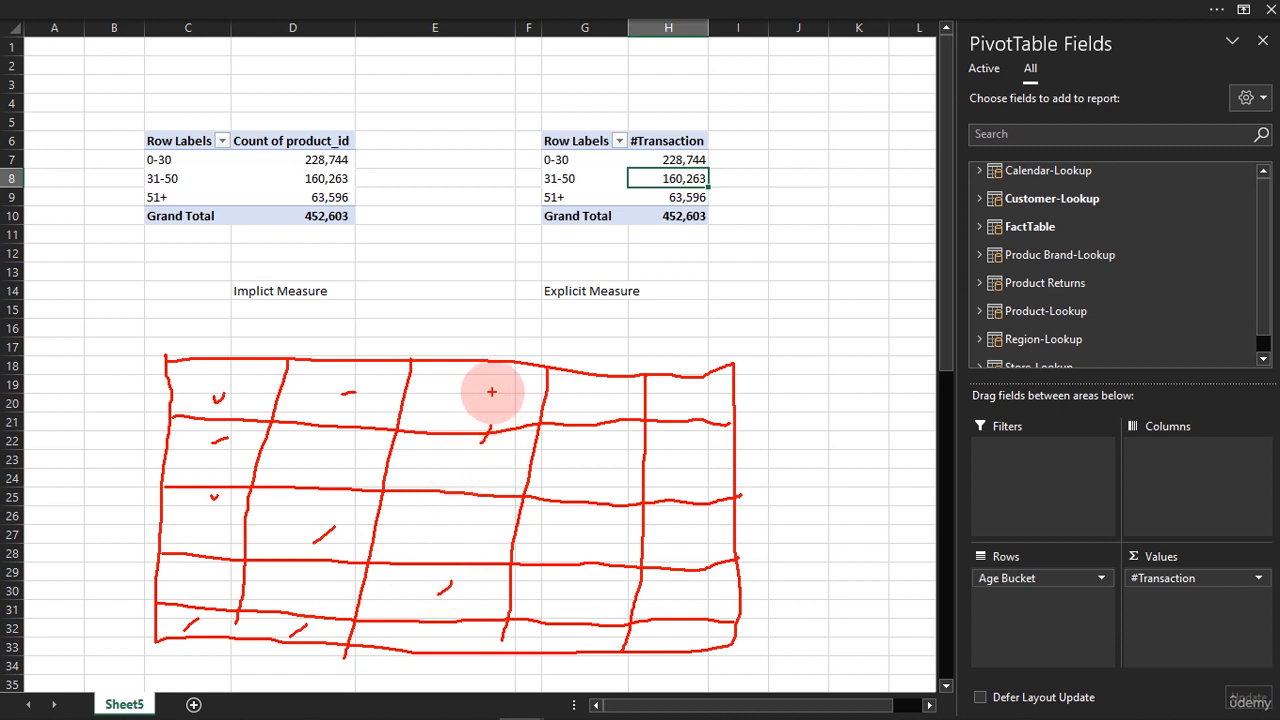
left_click_drag(598, 460, 588, 476)
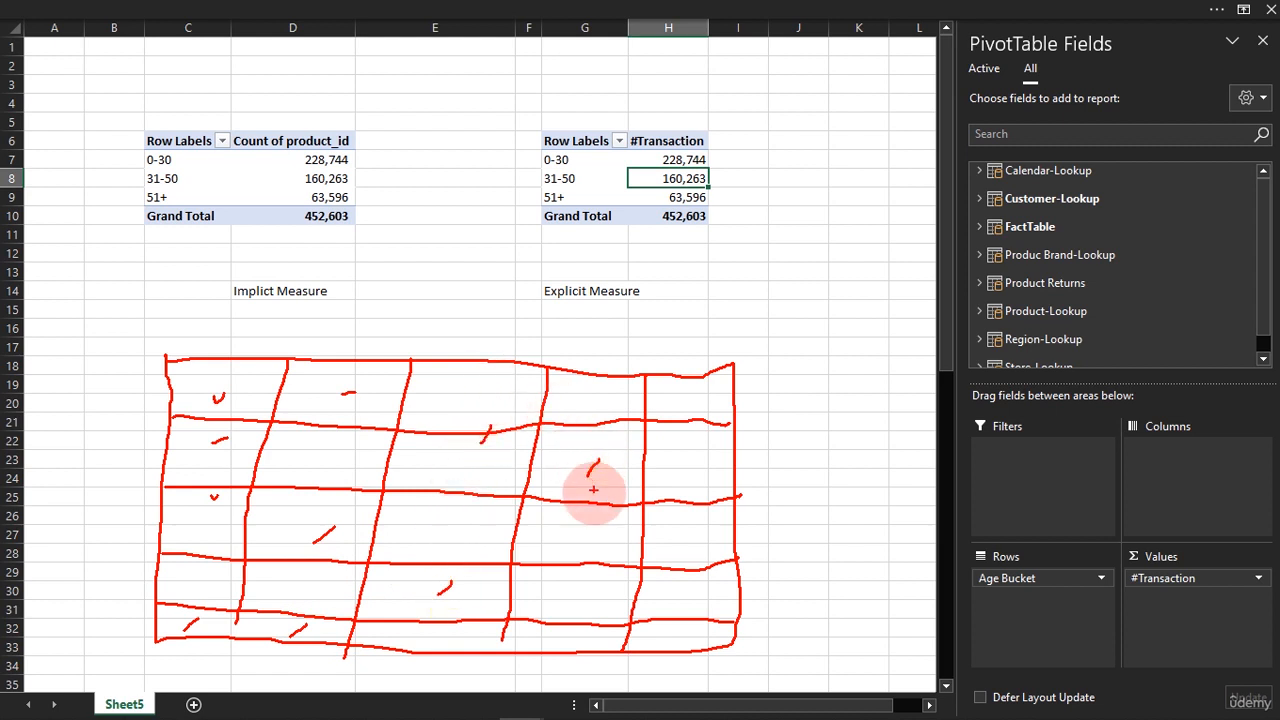
mouse_move(596, 544)
left_mouse_down()
mouse_move(581, 558)
mouse_move(586, 608)
left_mouse_up()
left_click_drag(689, 388, 690, 395)
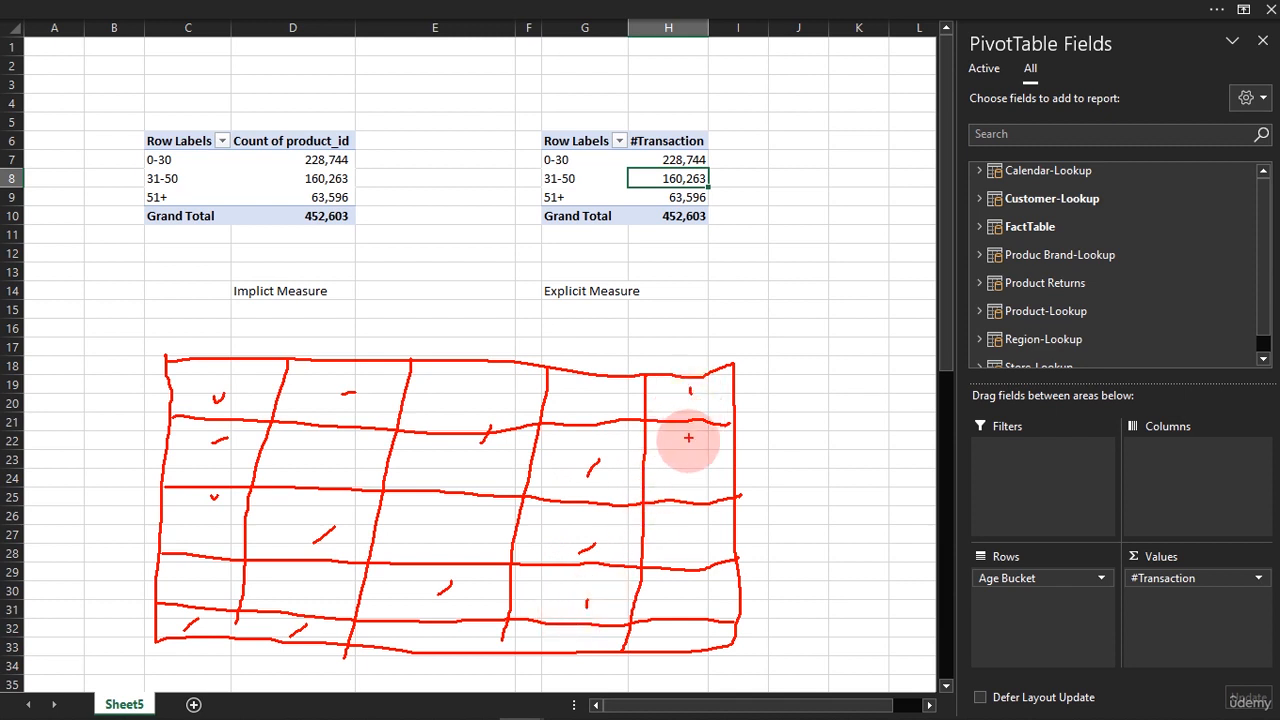
left_click_drag(686, 457, 686, 472)
left_click_drag(698, 537, 694, 546)
left_click_drag(697, 594, 697, 604)
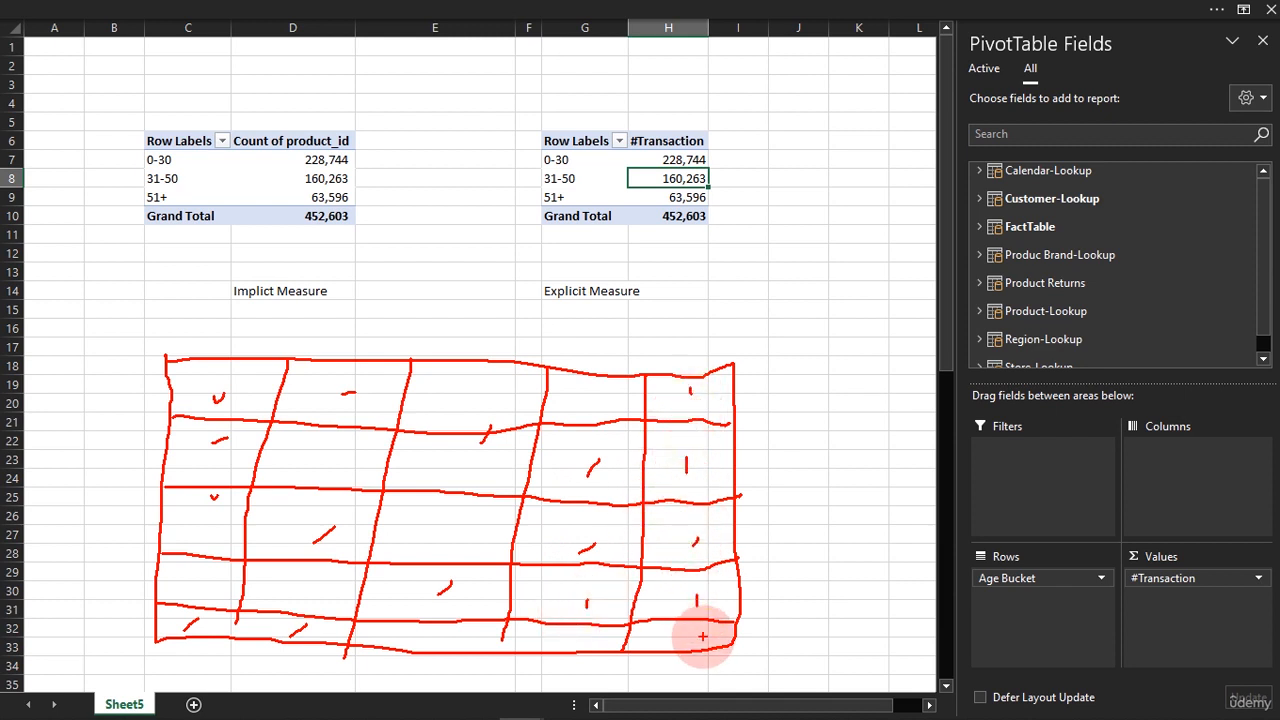
left_click(698, 644)
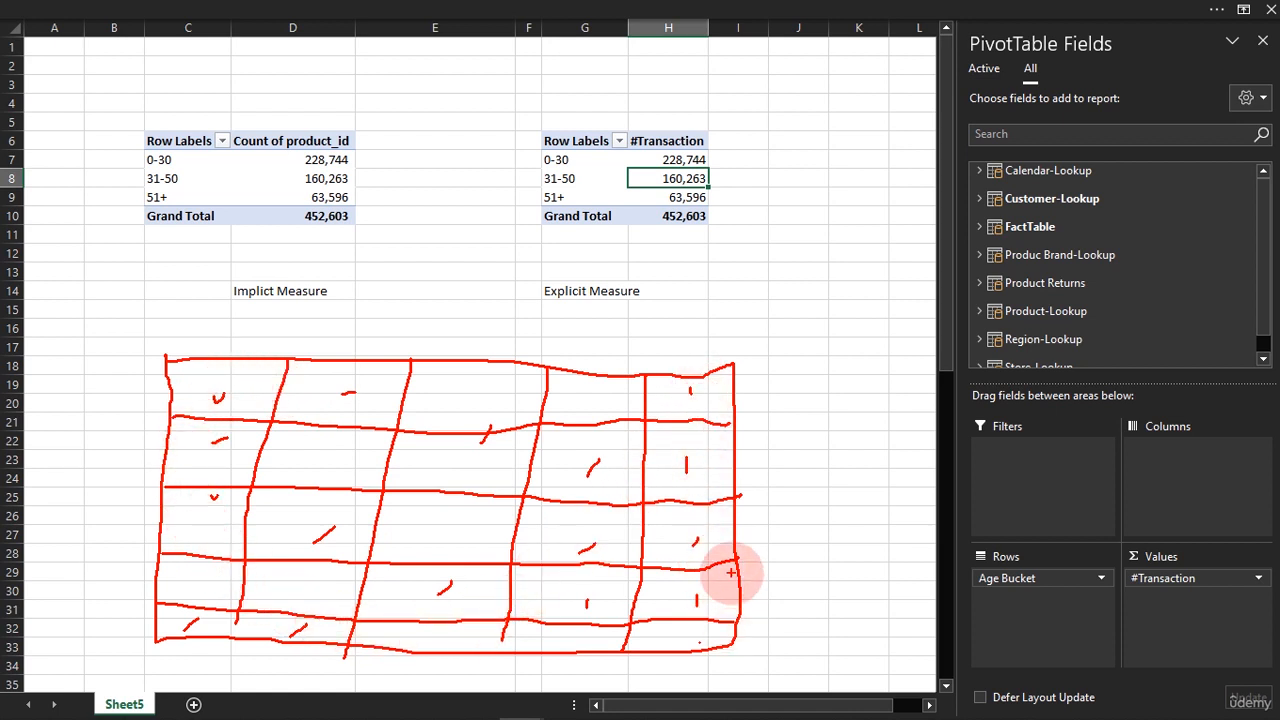
Step: Add an empty row with column dividers beneath the red annotation grid and clear all annotations from the sheet
mouse_move(738, 638)
left_mouse_down()
mouse_move(737, 674)
mouse_move(634, 691)
mouse_move(230, 676)
mouse_move(157, 663)
mouse_move(155, 630)
left_mouse_up()
left_click_drag(234, 622, 230, 678)
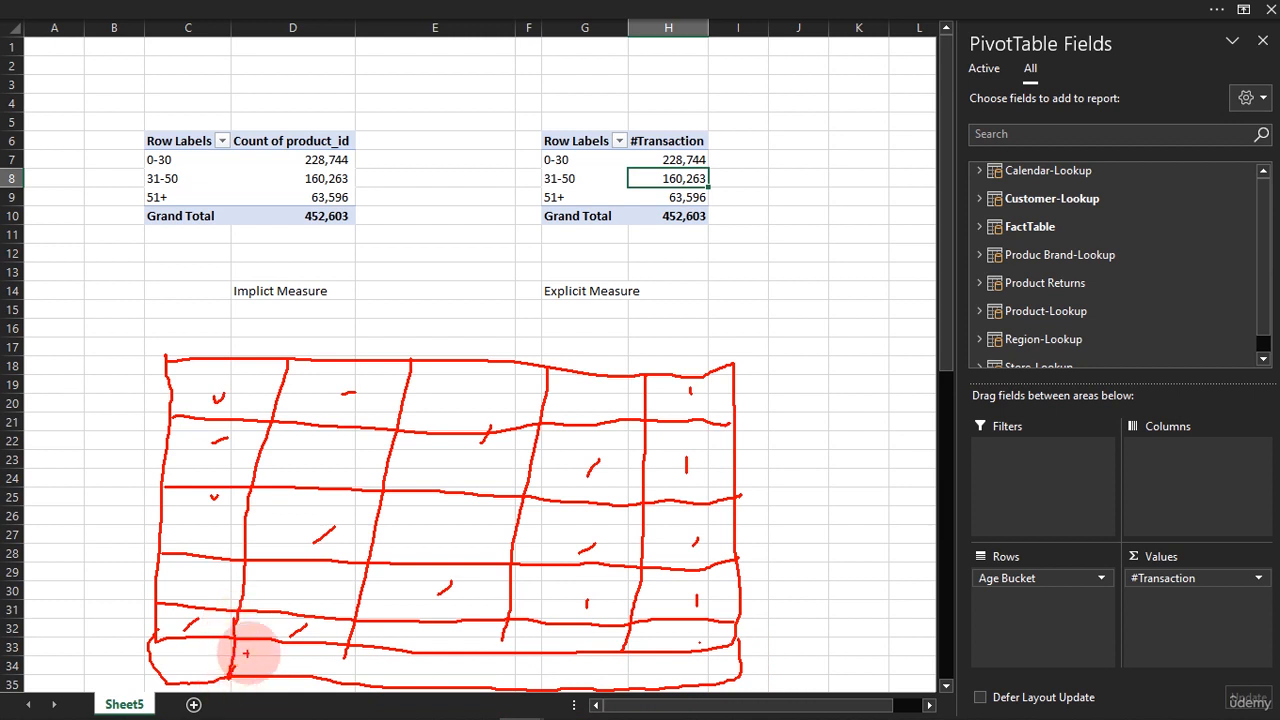
left_click_drag(345, 645, 340, 678)
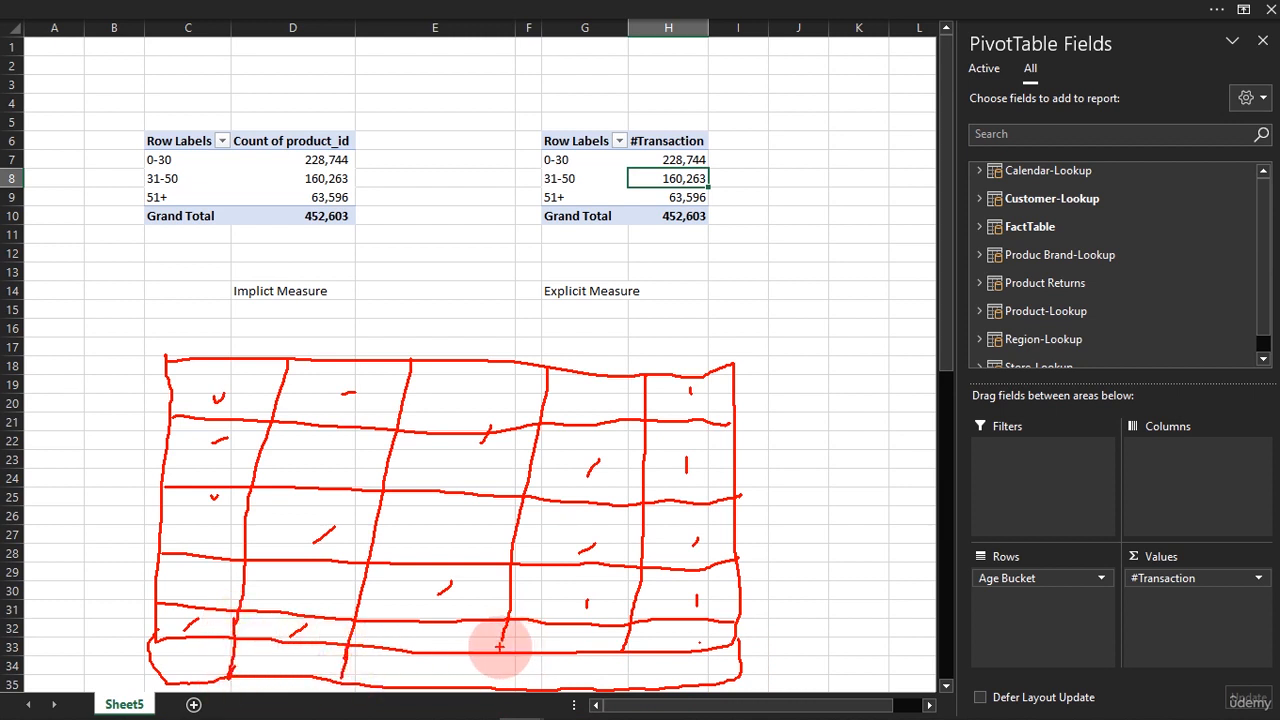
left_click_drag(497, 660, 495, 680)
left_click_drag(628, 646, 622, 680)
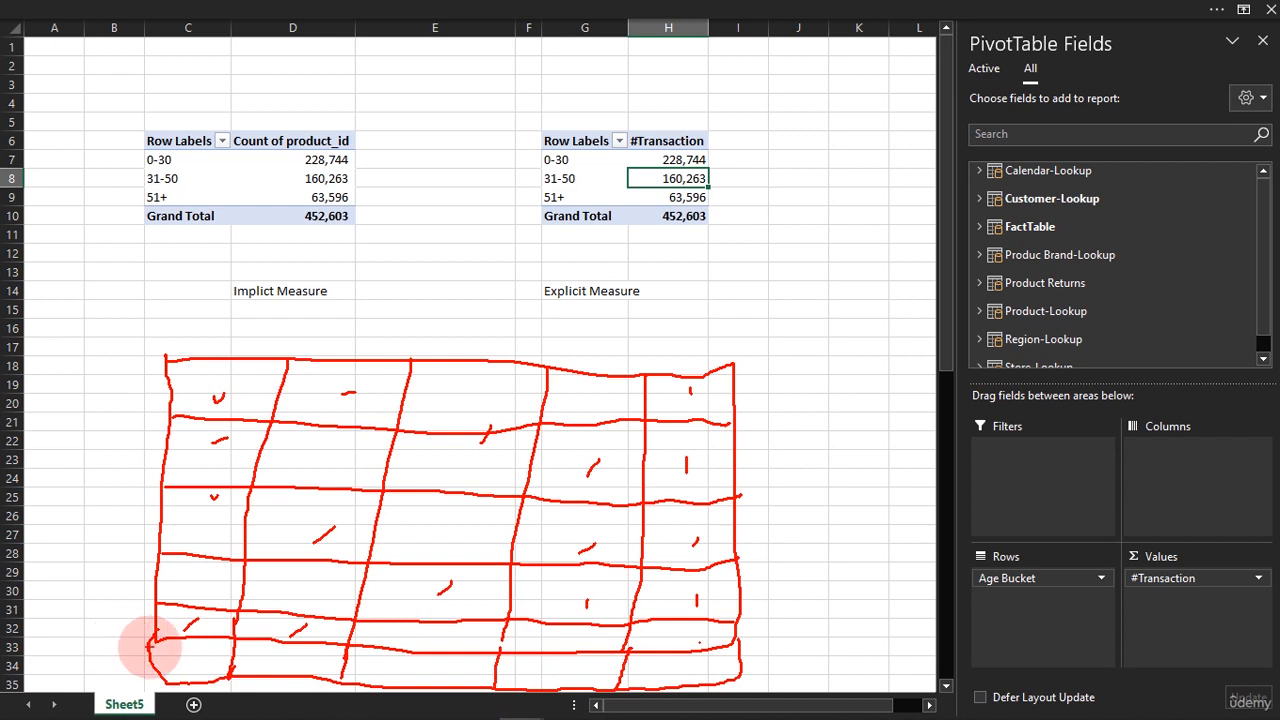
left_click_drag(148, 647, 207, 662)
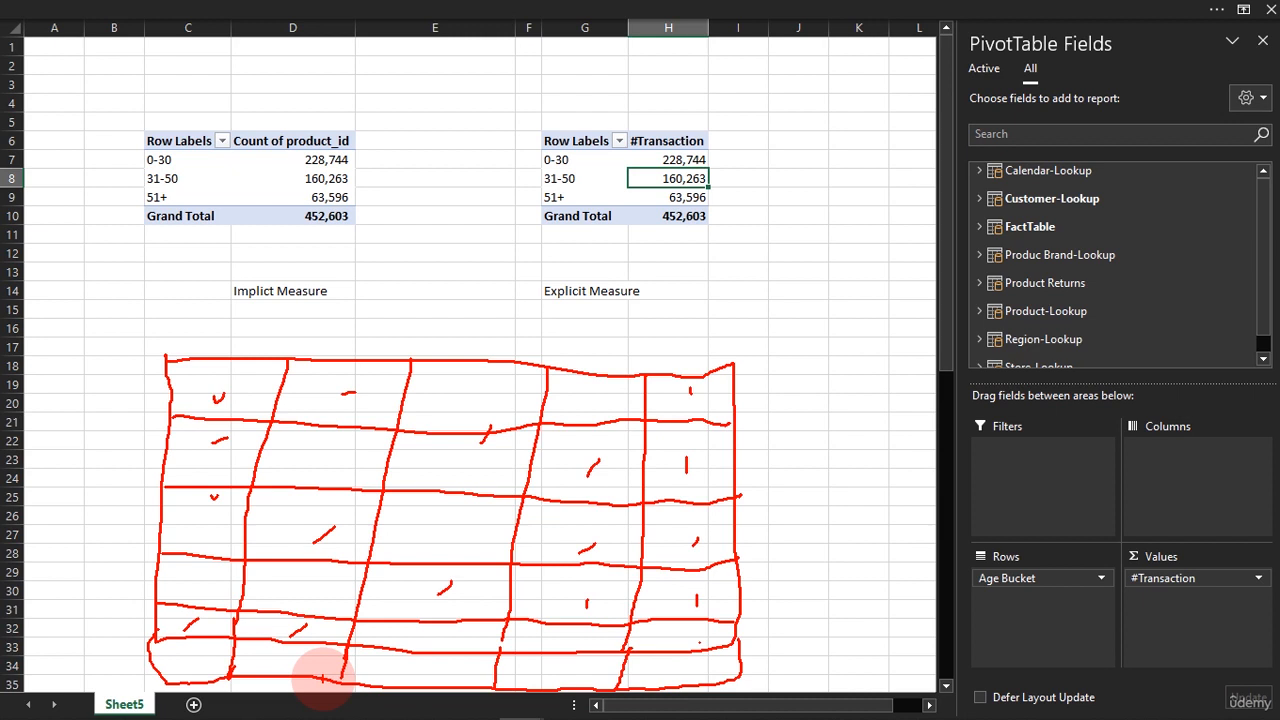
key("Escape")
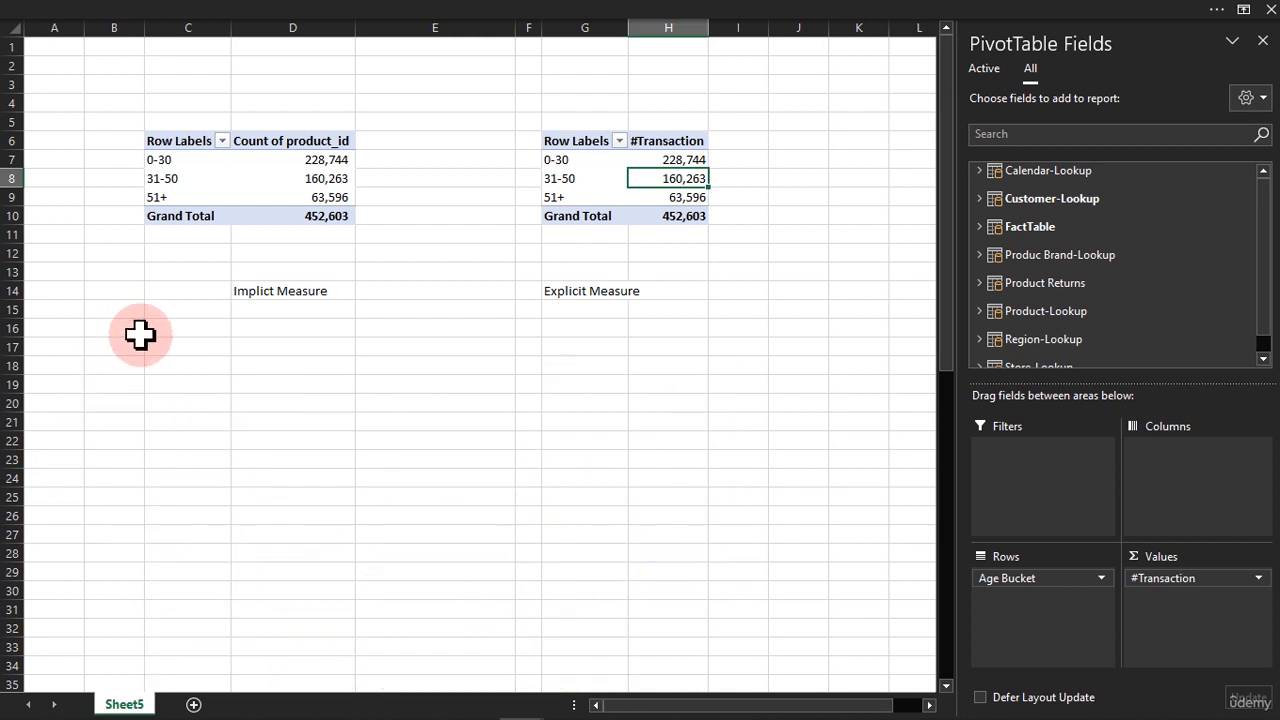
left_click(226, 400)
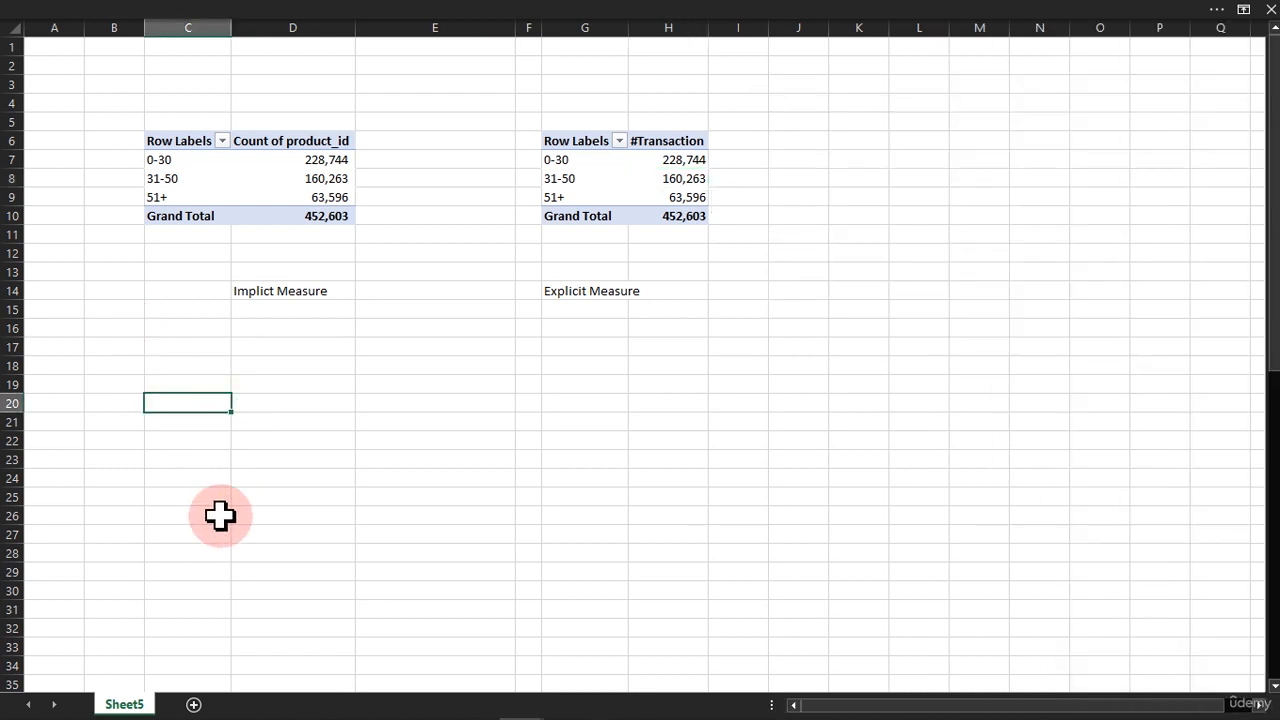
Step: Add a new worksheet and apply all borders to the range C5:L29
left_click(195, 705)
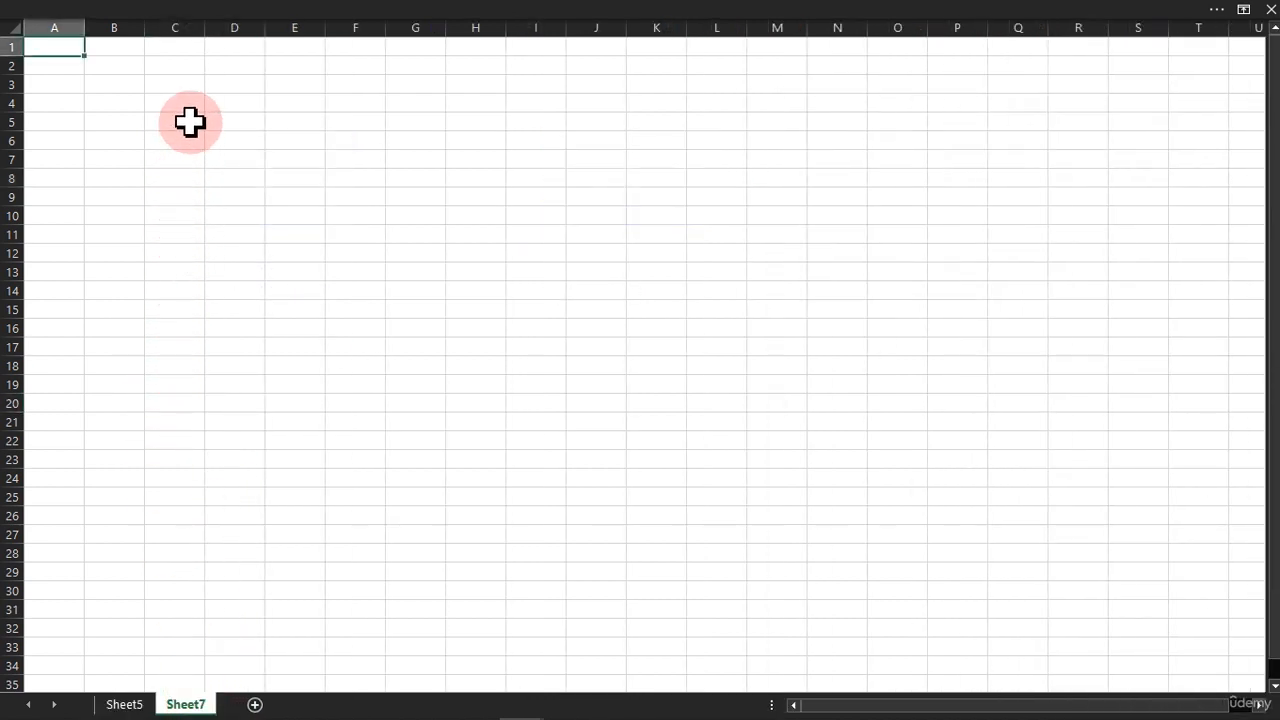
left_click_drag(189, 120, 734, 577)
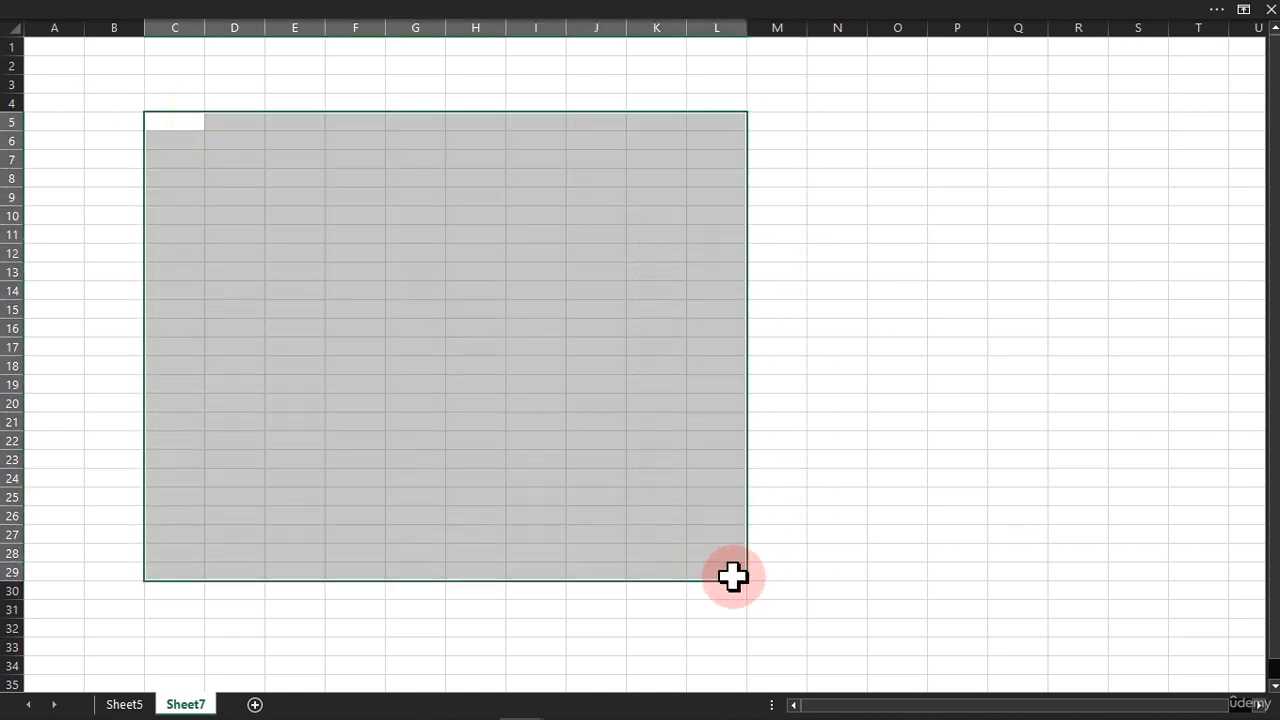
left_click(109, 12)
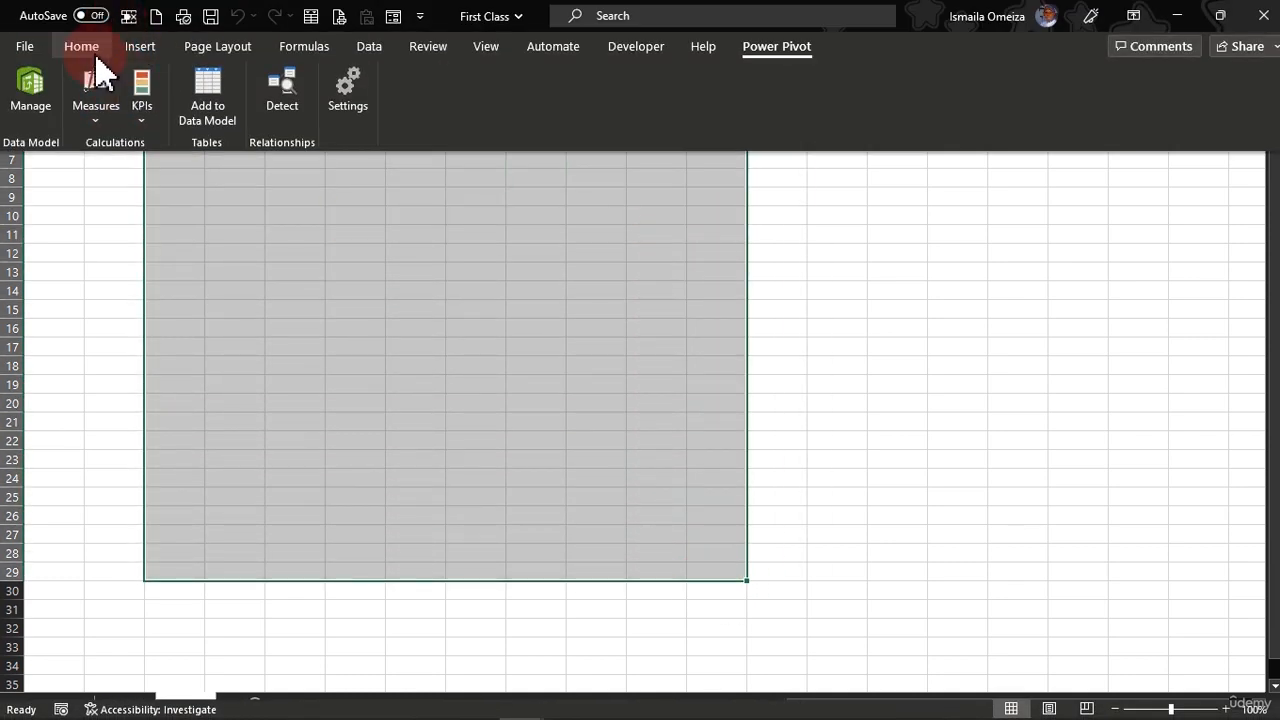
left_click(95, 54)
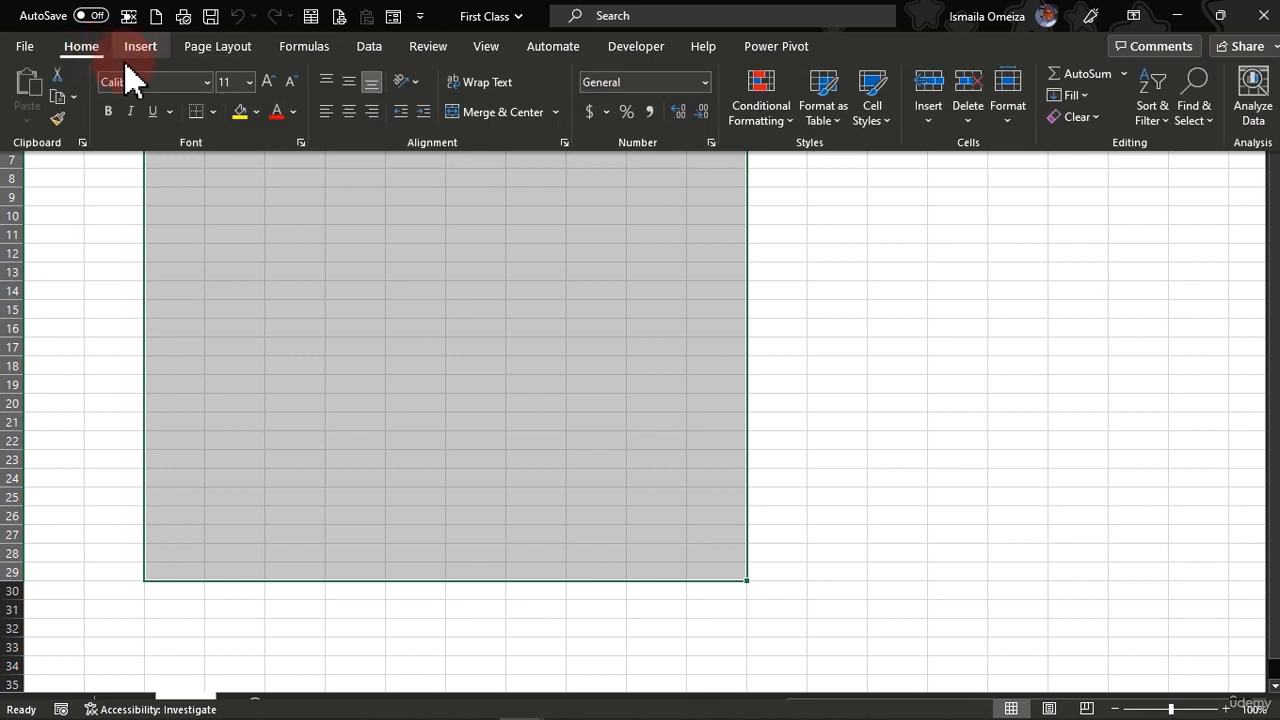
left_click(213, 111)
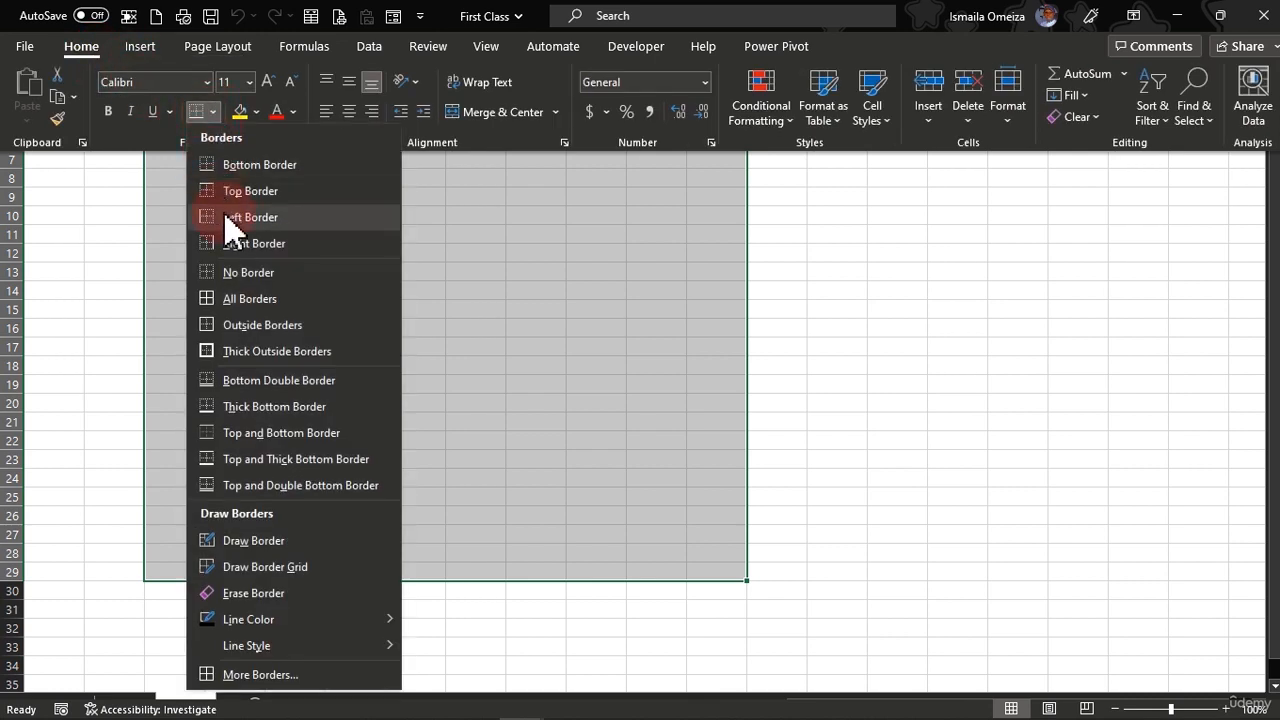
left_click(236, 300)
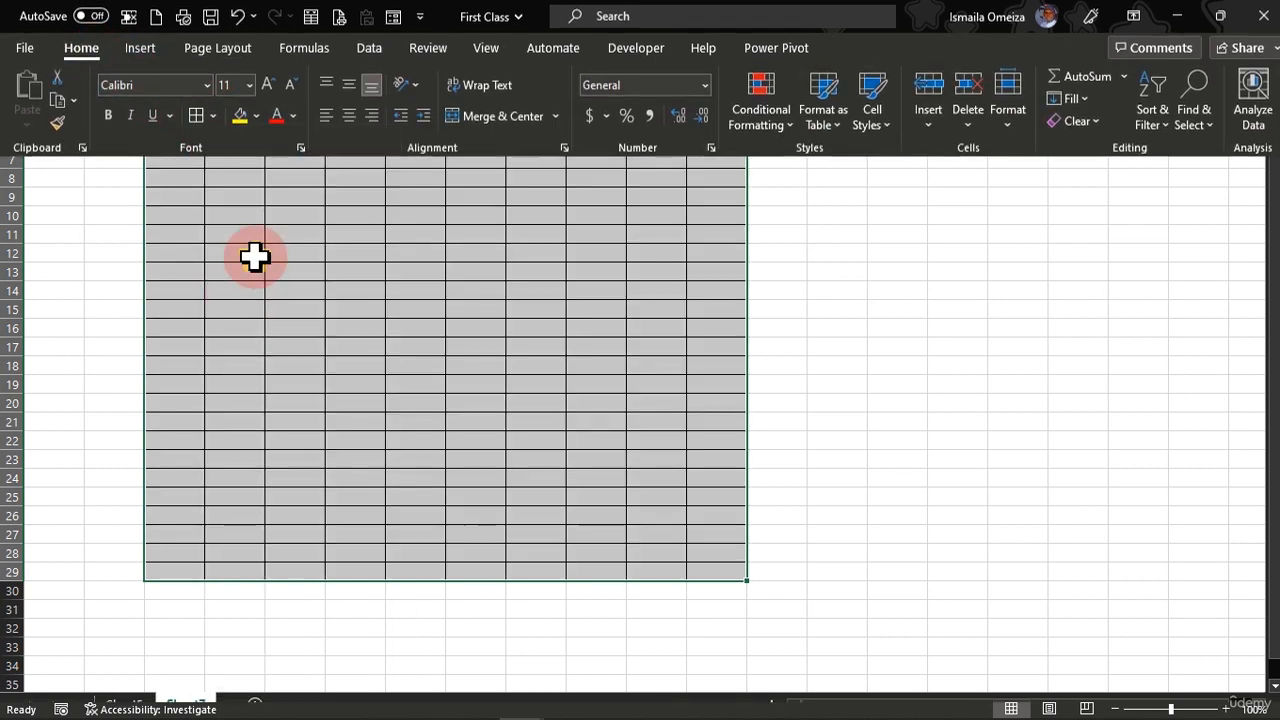
key("ctrl+shift+F1")
Step: Fill the range C5:L21 of the bordered grid with light grey to represent populated rows
left_click(177, 130)
left_click_drag(177, 130, 705, 416)
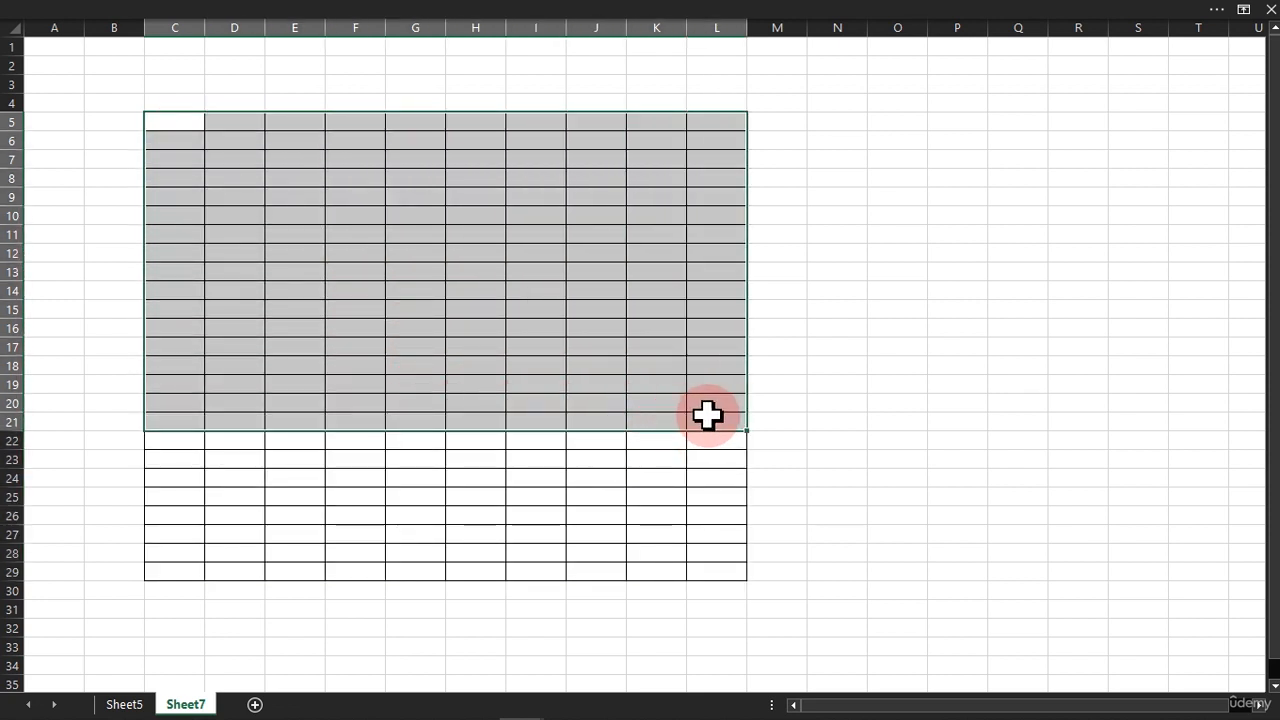
left_click(86, 22)
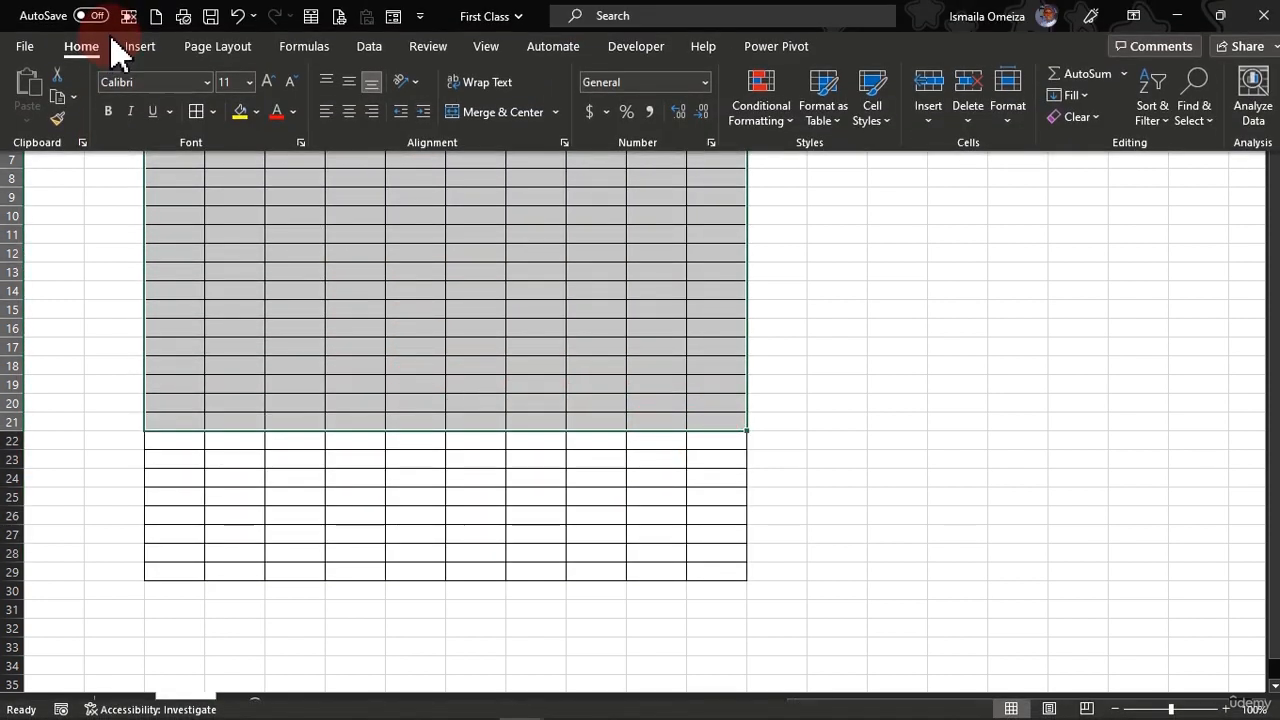
left_click(258, 112)
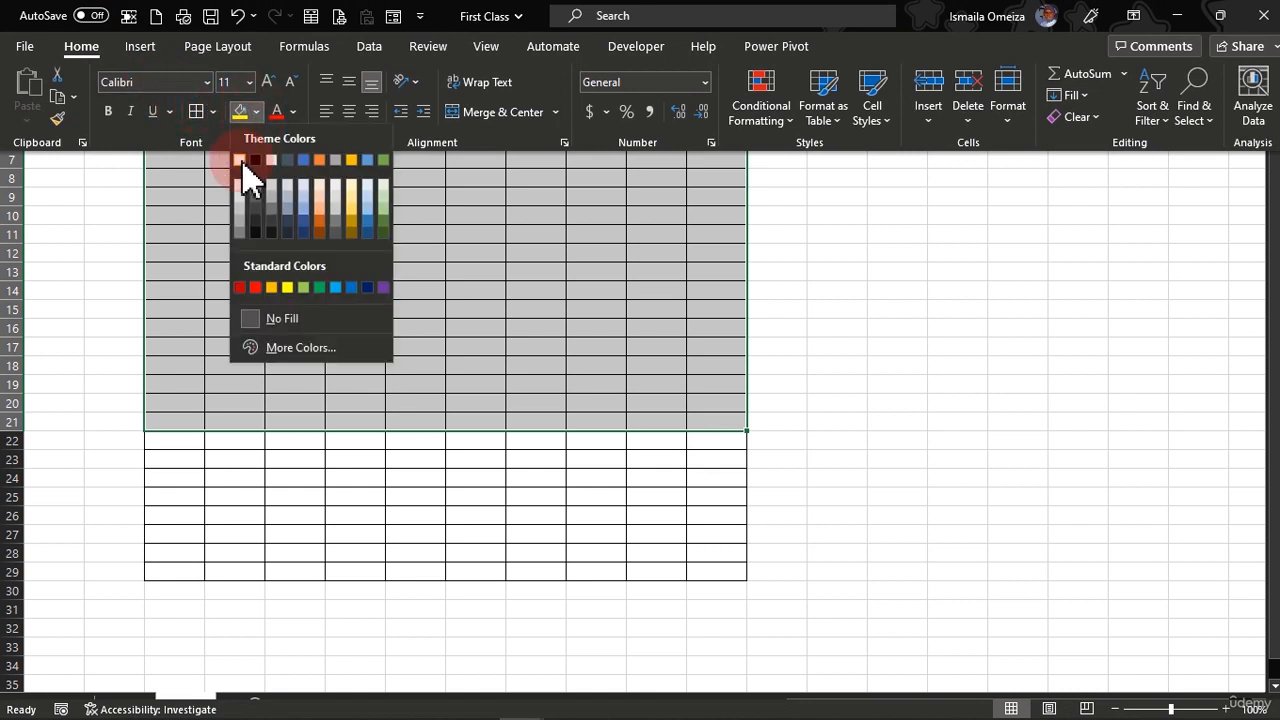
left_click(240, 201)
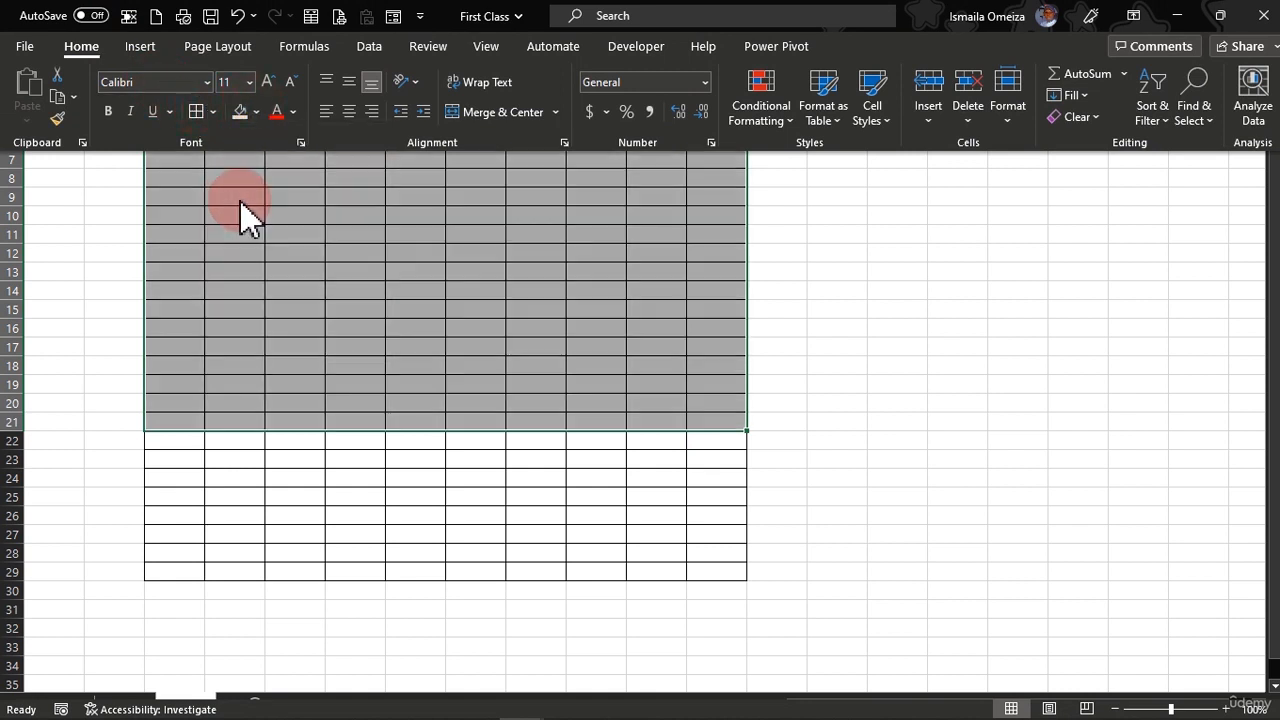
left_click(240, 215)
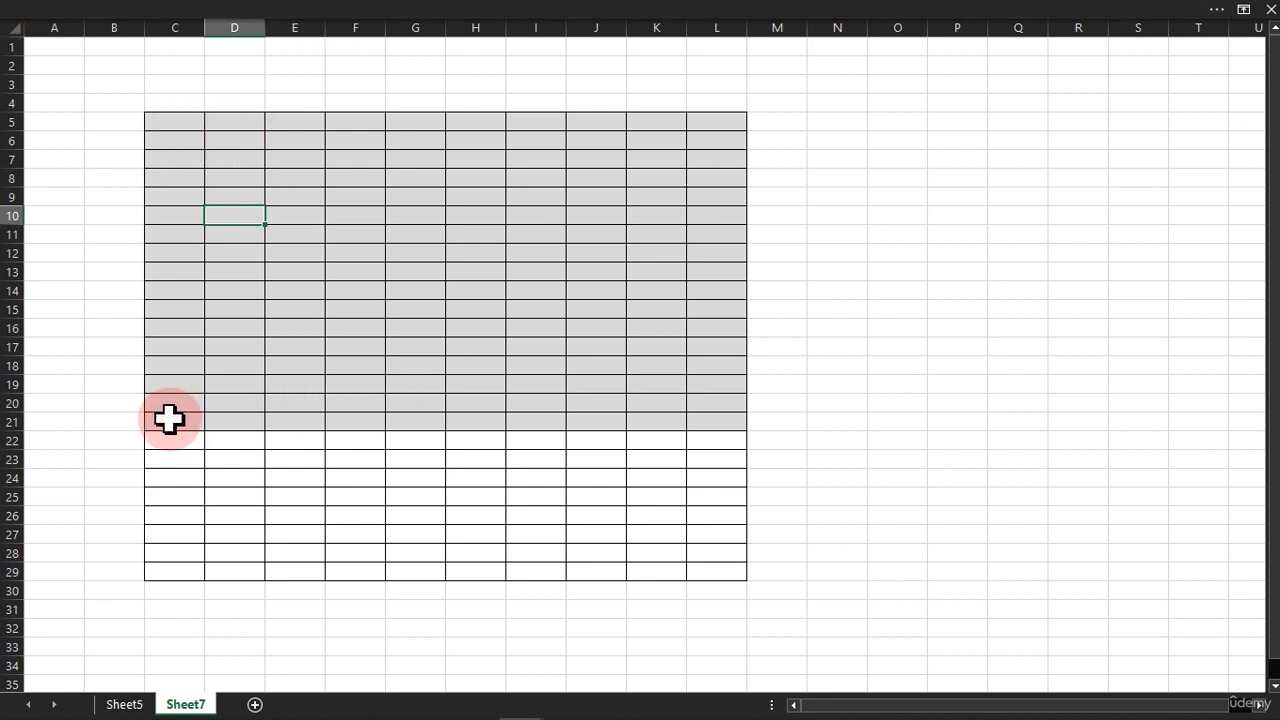
Step: Highlight C5:C21, G7:G15 and C5:L22 in turn to illustrate counting one column versus counting whole table rows
left_click_drag(167, 121, 182, 414)
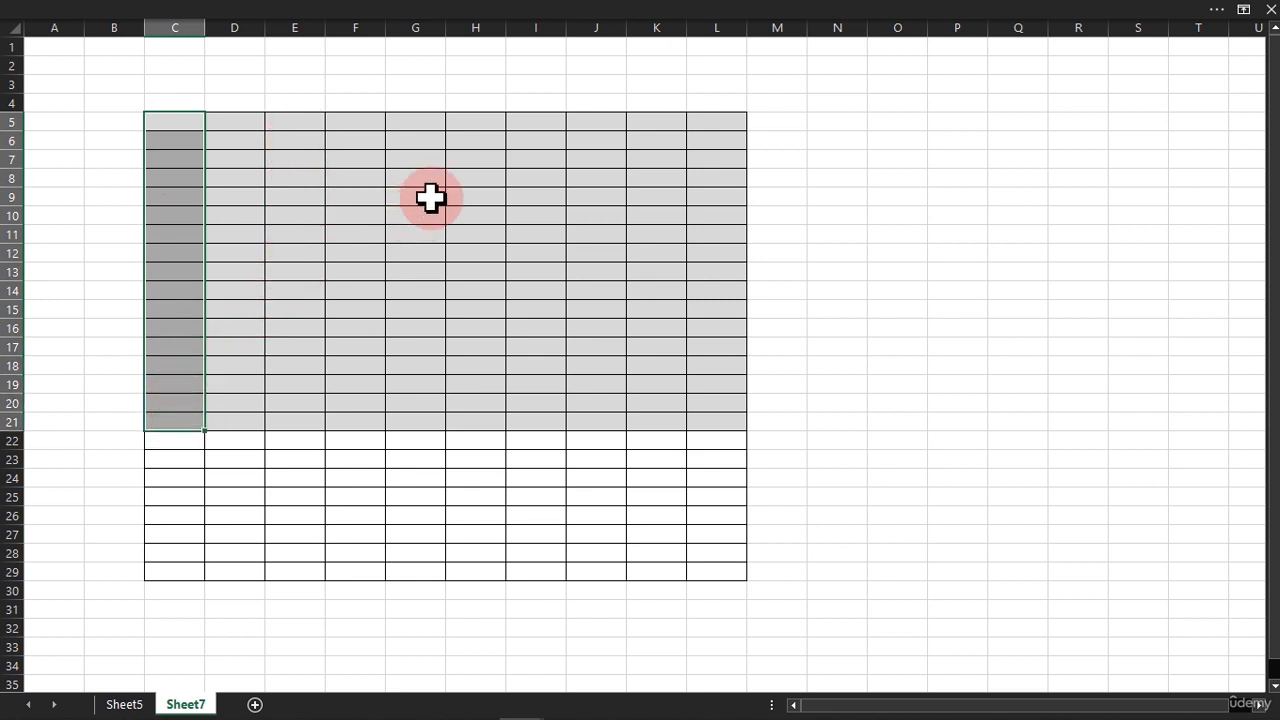
left_click(407, 152)
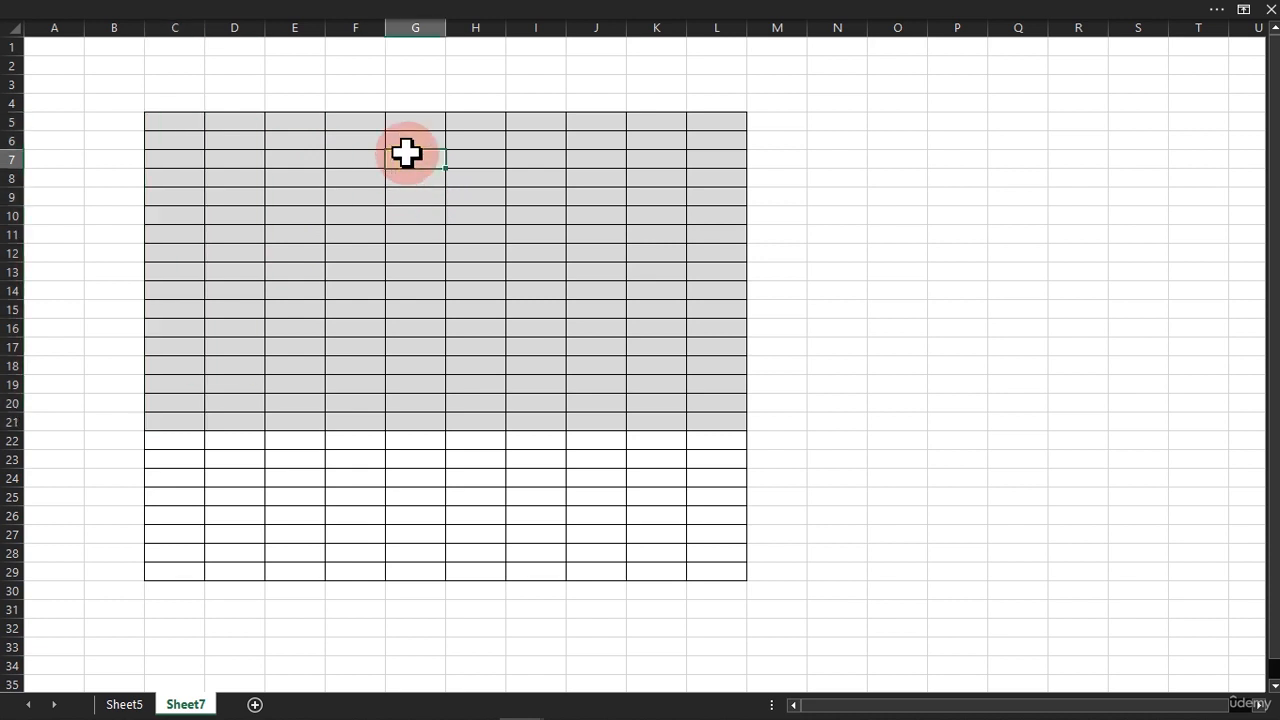
left_click_drag(407, 152, 397, 314)
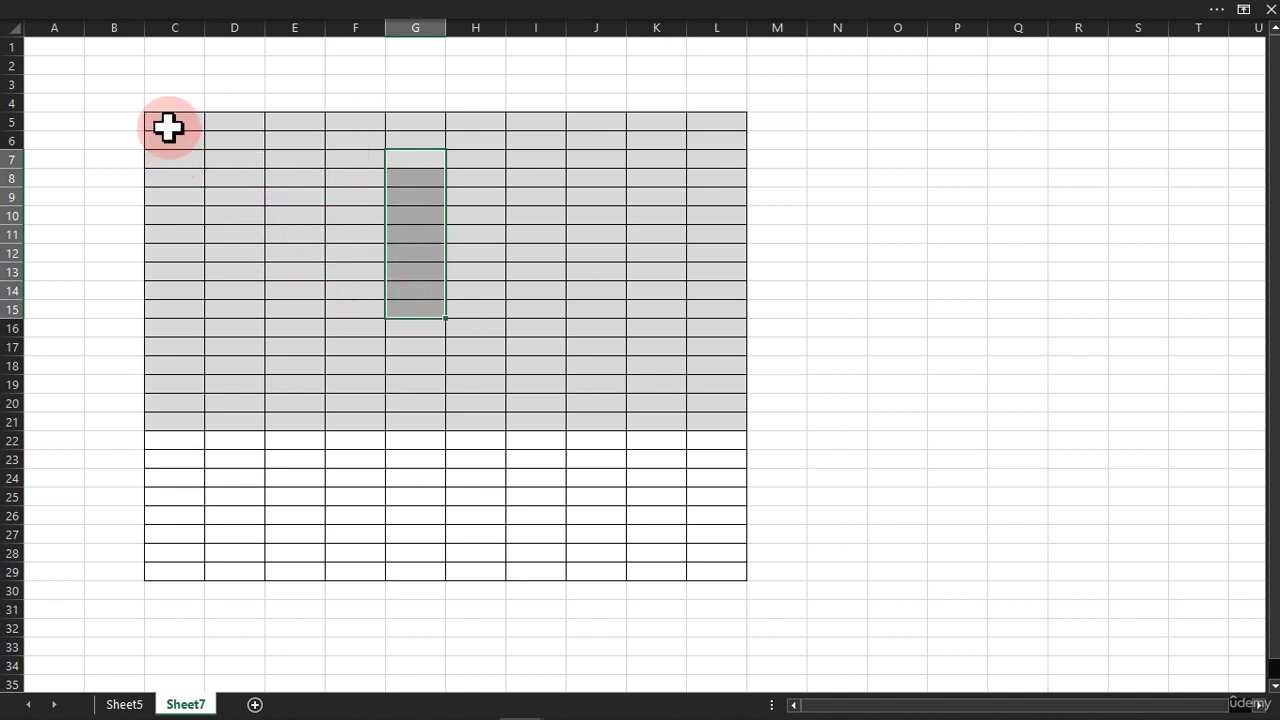
left_click_drag(167, 122, 700, 432)
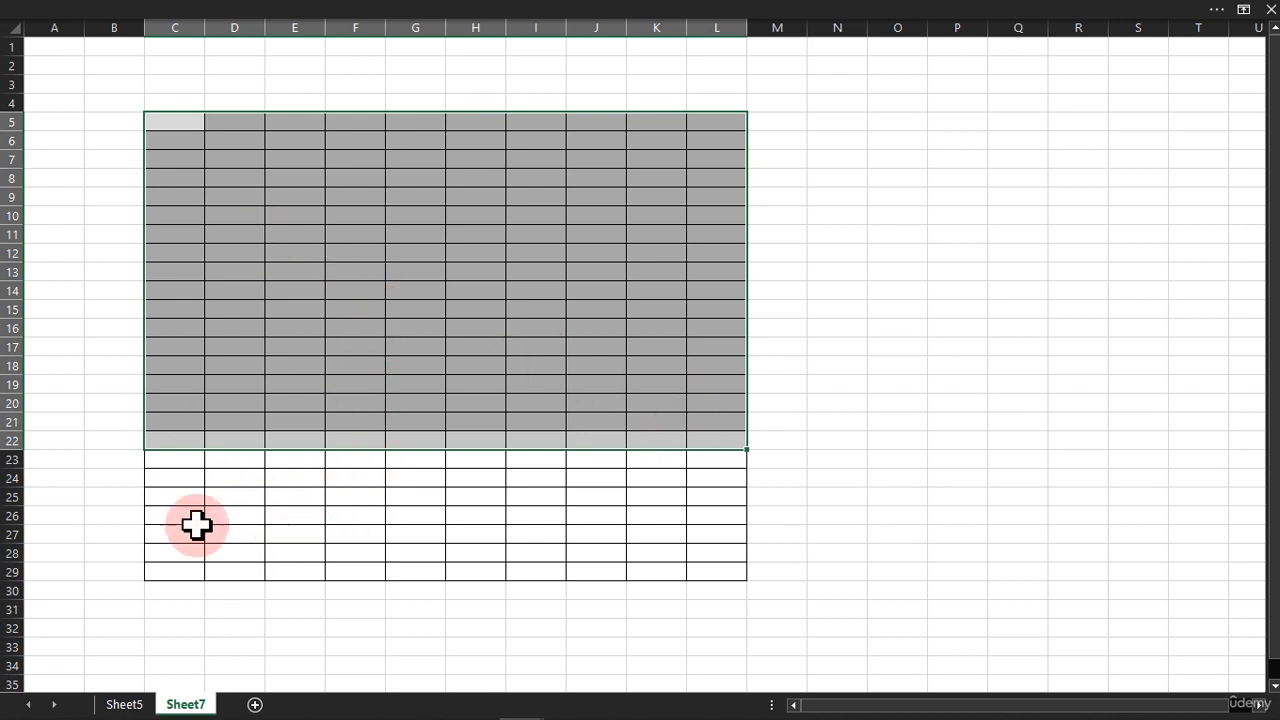
Step: Return to Sheet5 and point out the age bucket labels and the 31-50 value in the #Transaction PivotTable
left_click(136, 705)
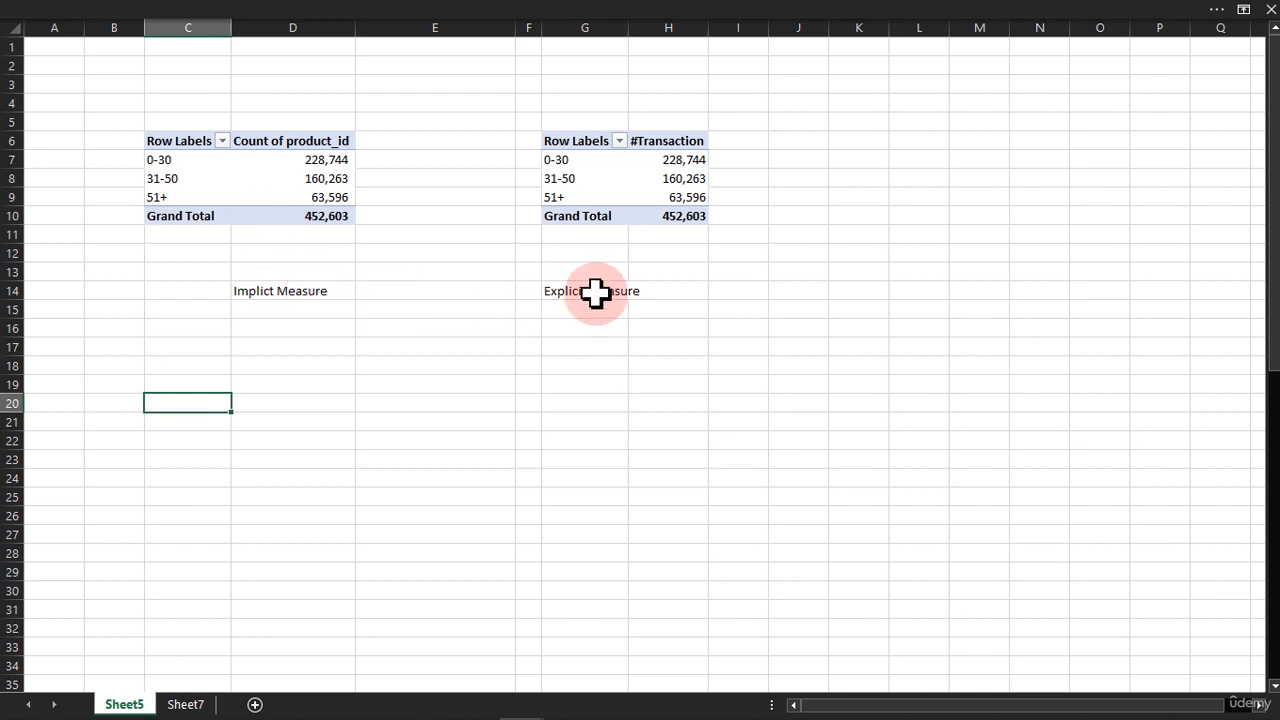
left_click(616, 182)
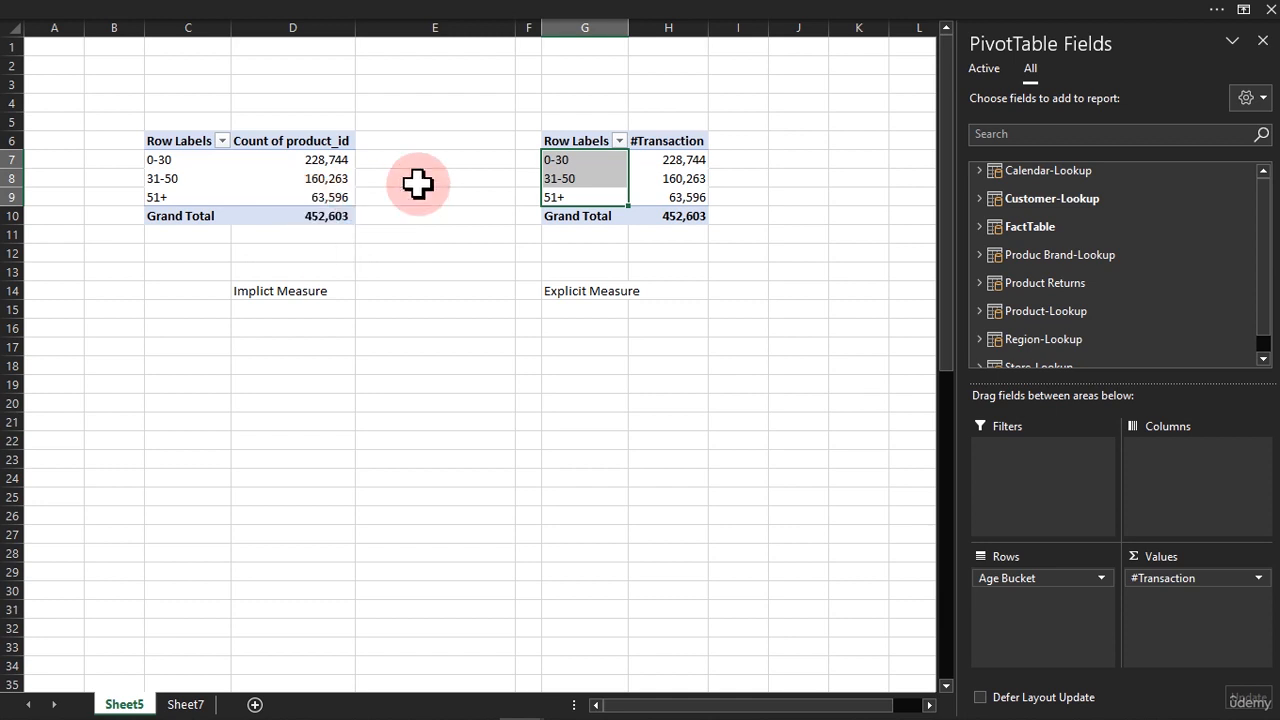
left_click(652, 174)
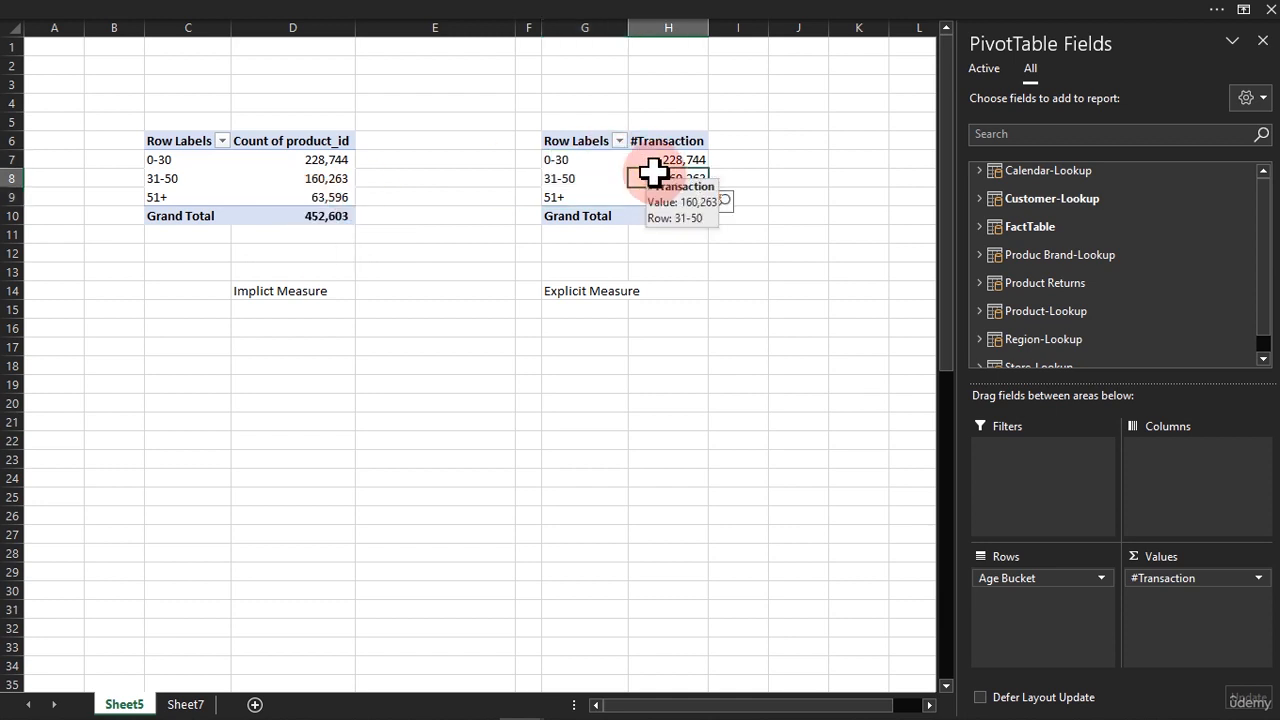